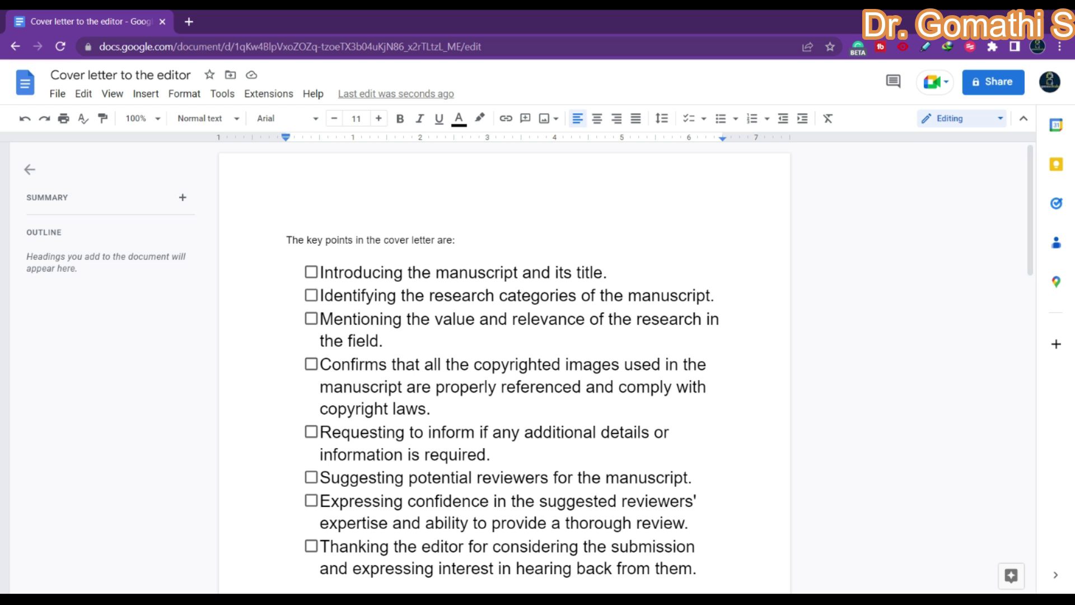
Tick off the first three cover letter key points: manuscript title introduction, research categories, and value and relevance of the research.
click(312, 272)
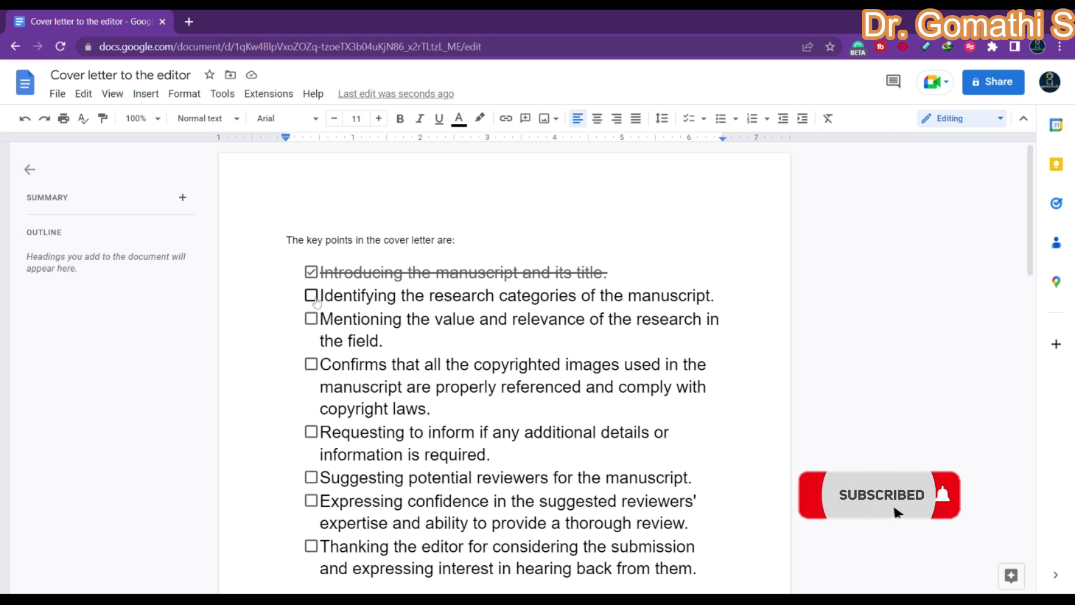
click(312, 297)
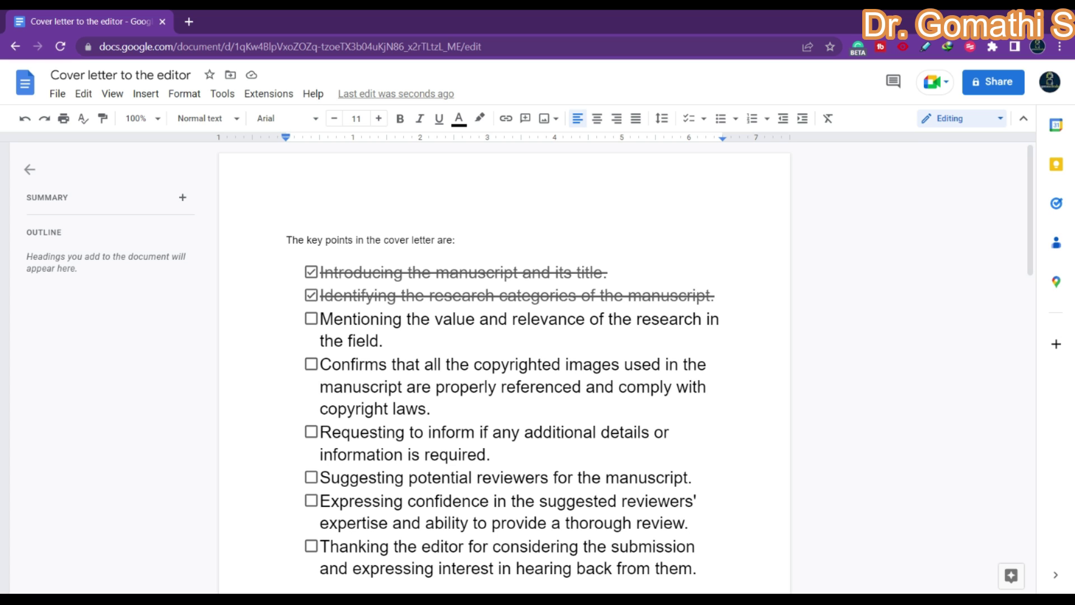
click(311, 319)
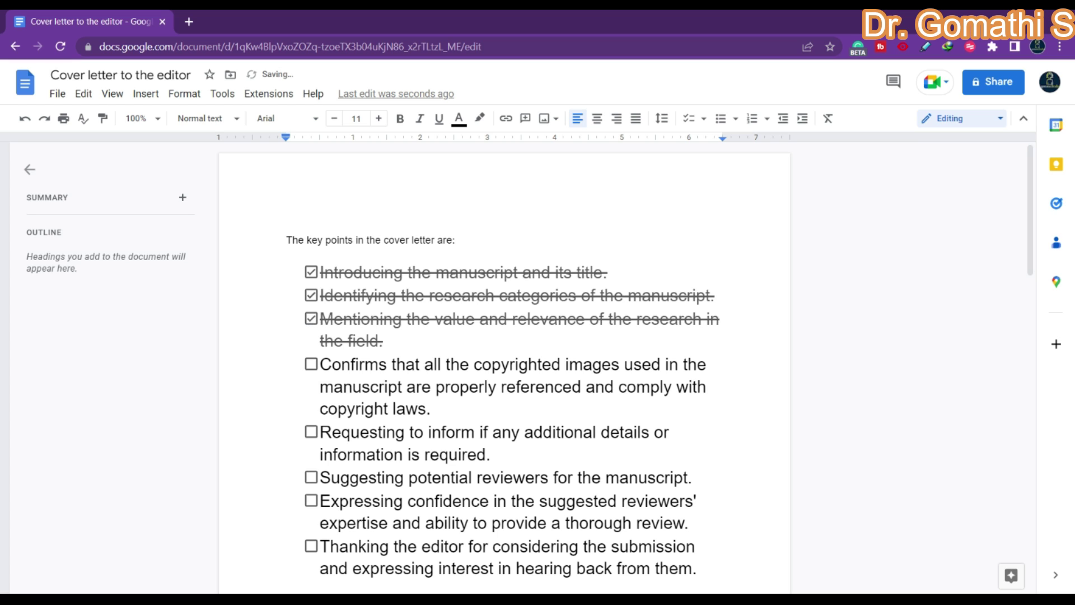
scroll(310, 318, down, 1)
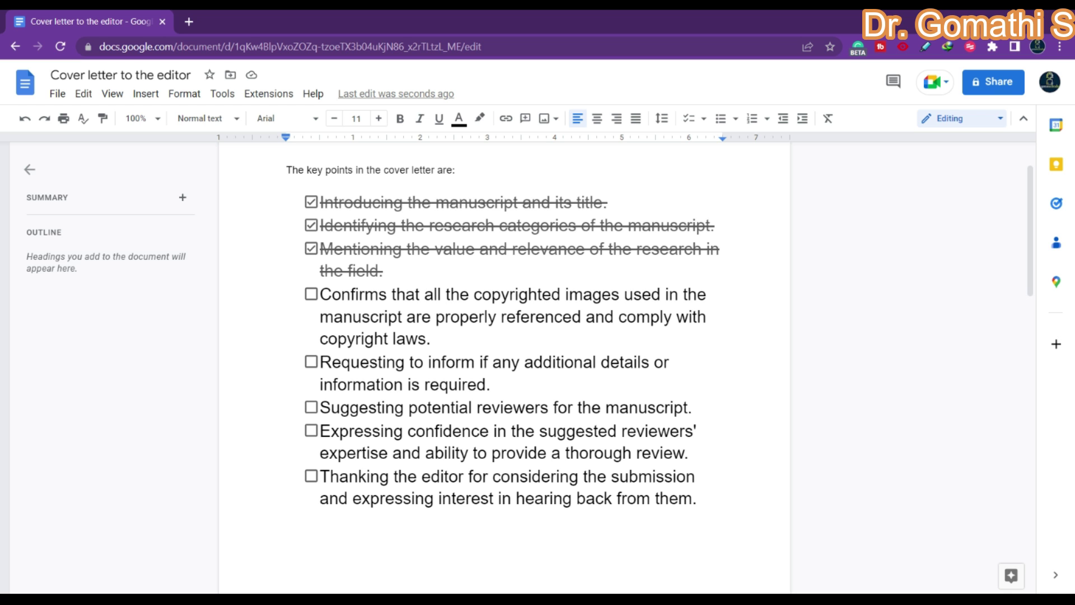
Search Google in a new browser tab for "systemic lupus erythematosus" and show the image results.
click(190, 21)
key(ctrl+1)
key(ctrl+2)
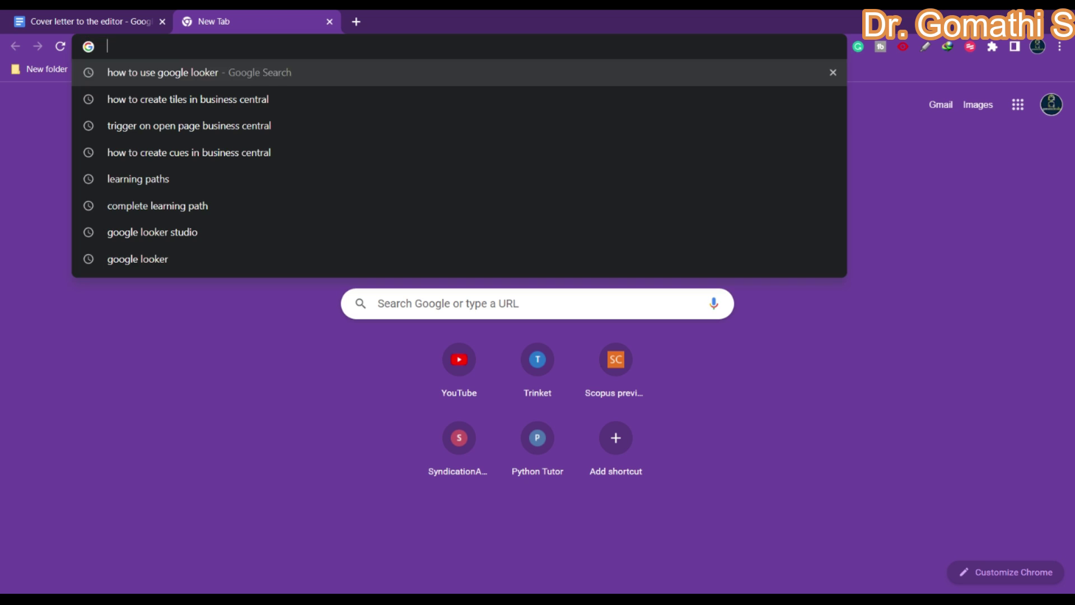
text(systemi)
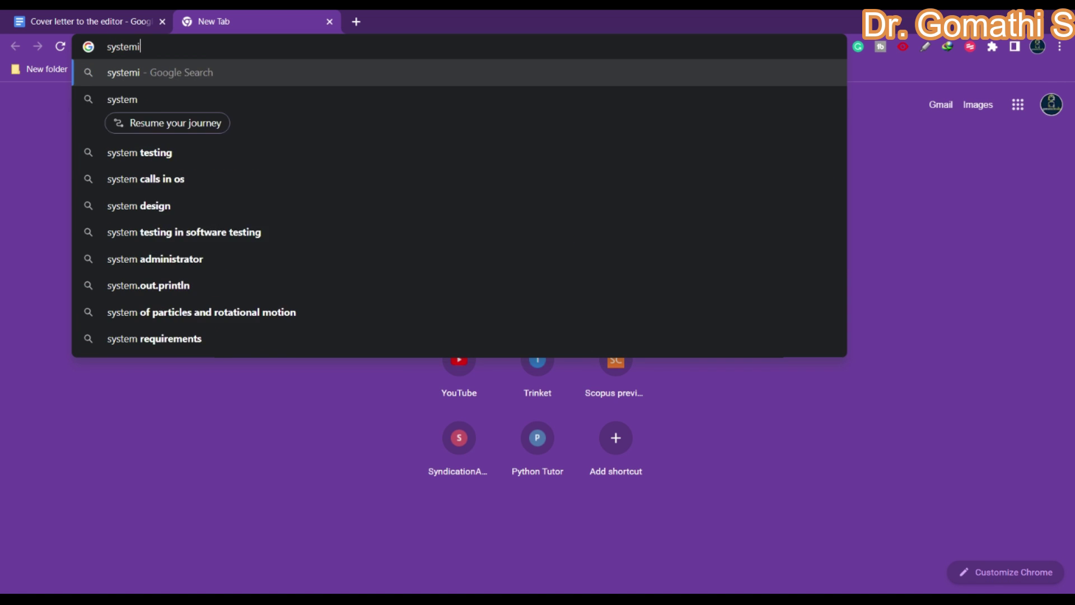
text(c lupus er)
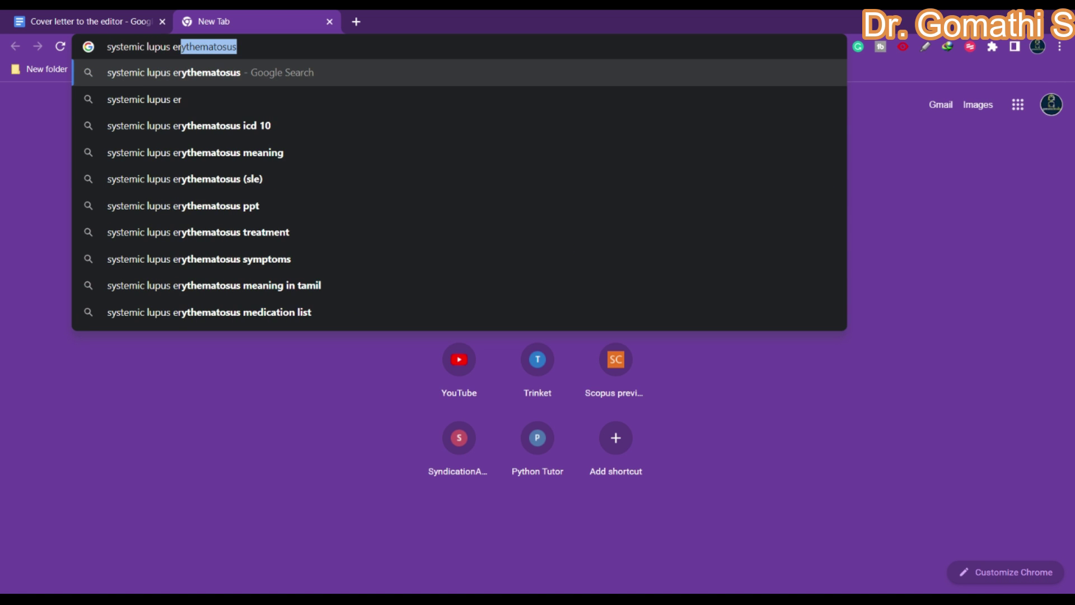
text(ythematosus)
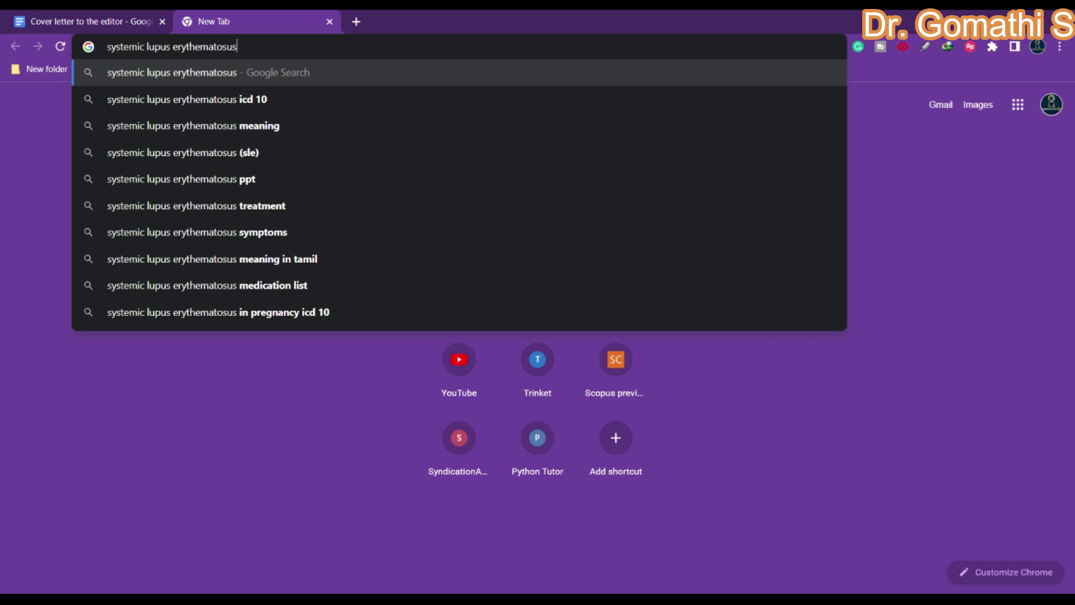
key(Return)
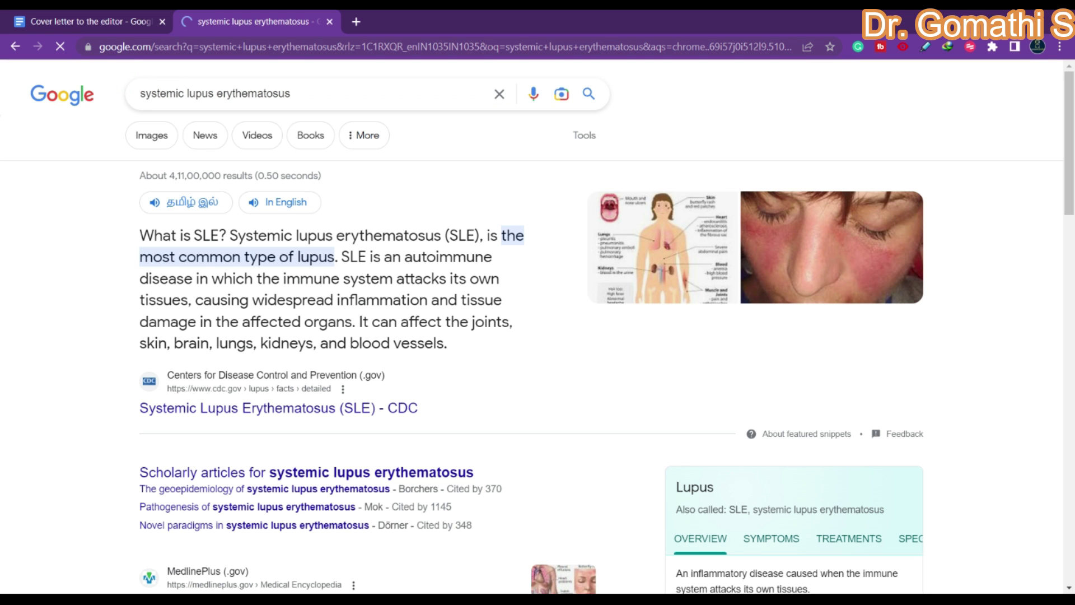
click(144, 145)
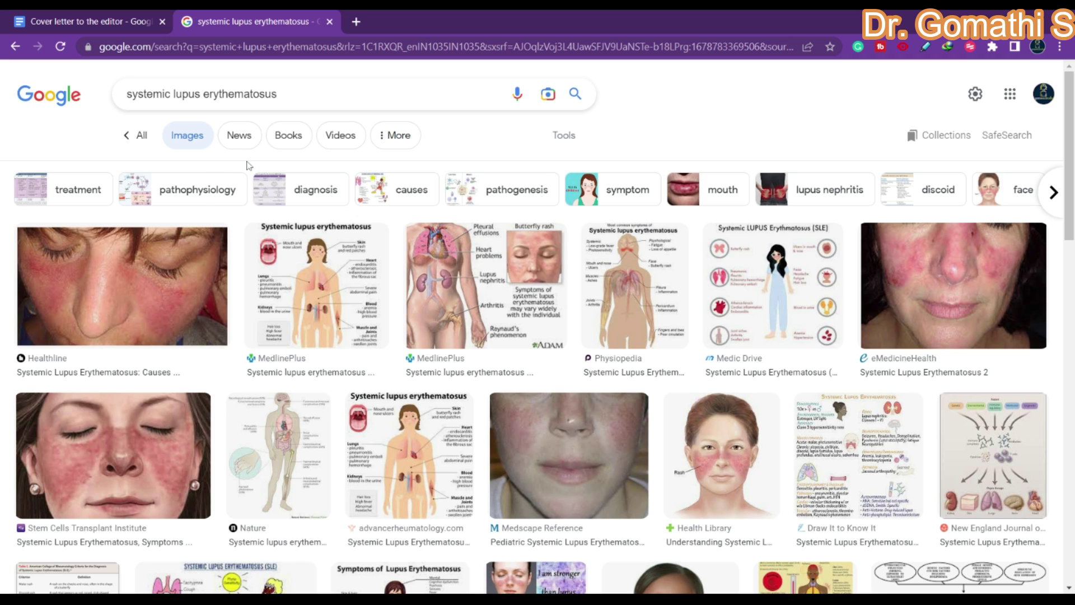
Filter the image results by Creative Commons licenses and reset the usage rights filter to All.
click(563, 139)
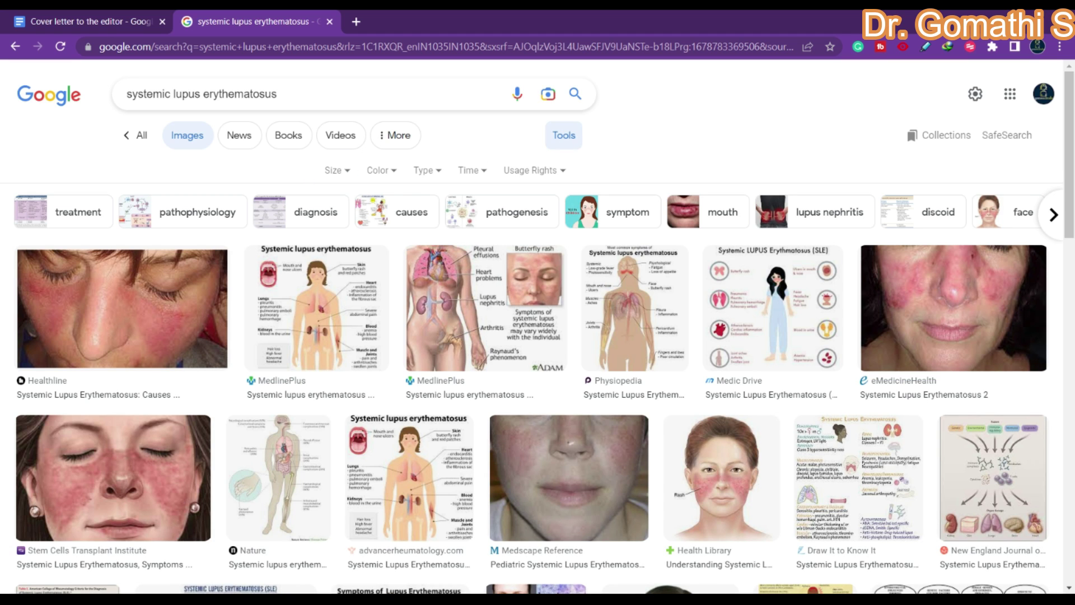
click(563, 171)
click(551, 223)
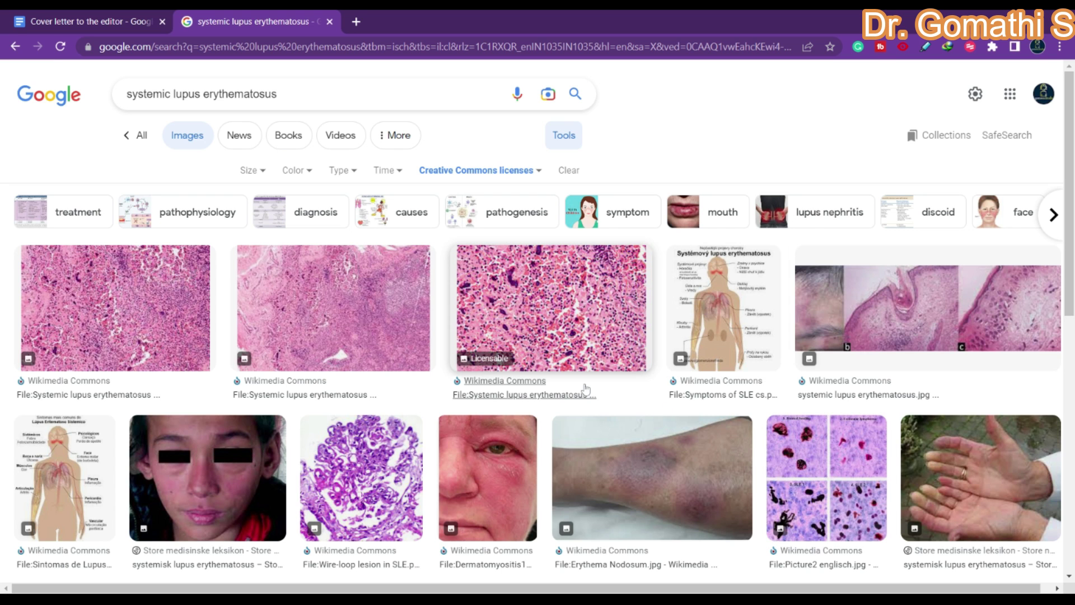
click(542, 172)
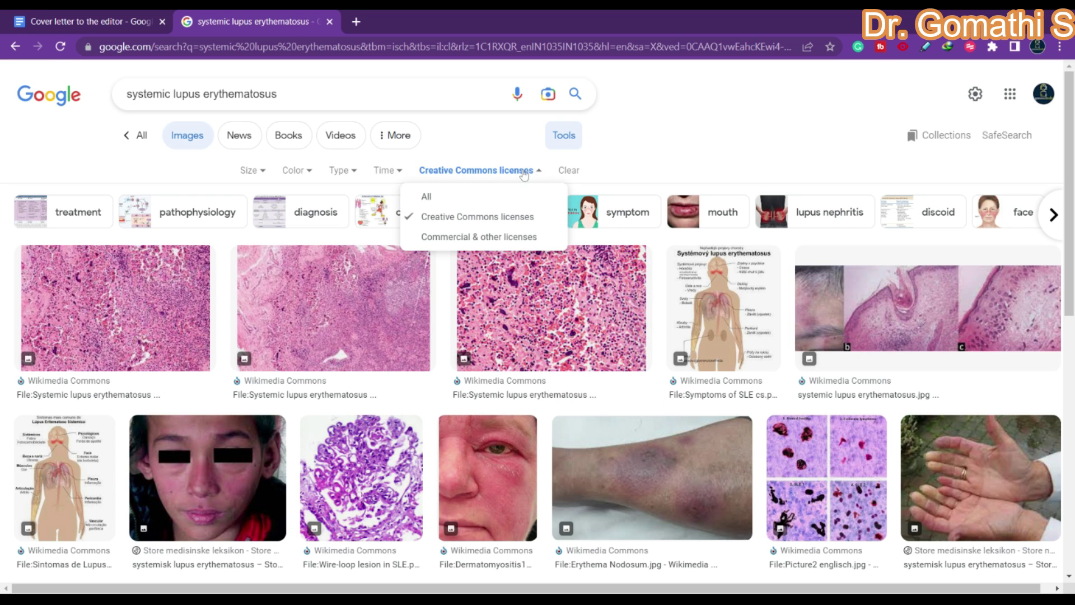
click(469, 197)
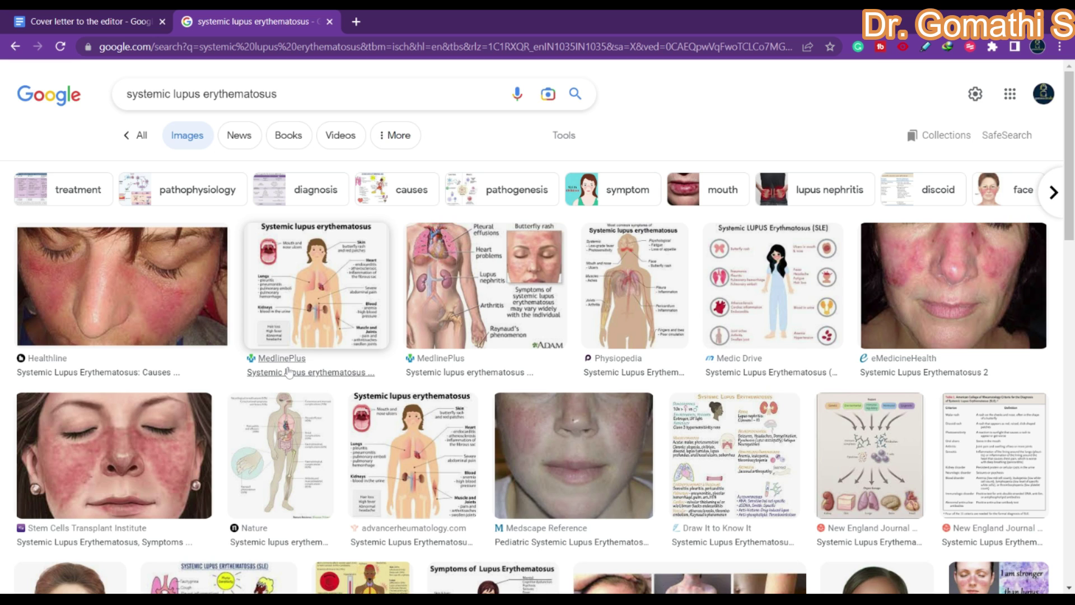
Return to the cover letter document and tick off the remaining five key points, from copyrighted images to thanking the editor.
click(84, 21)
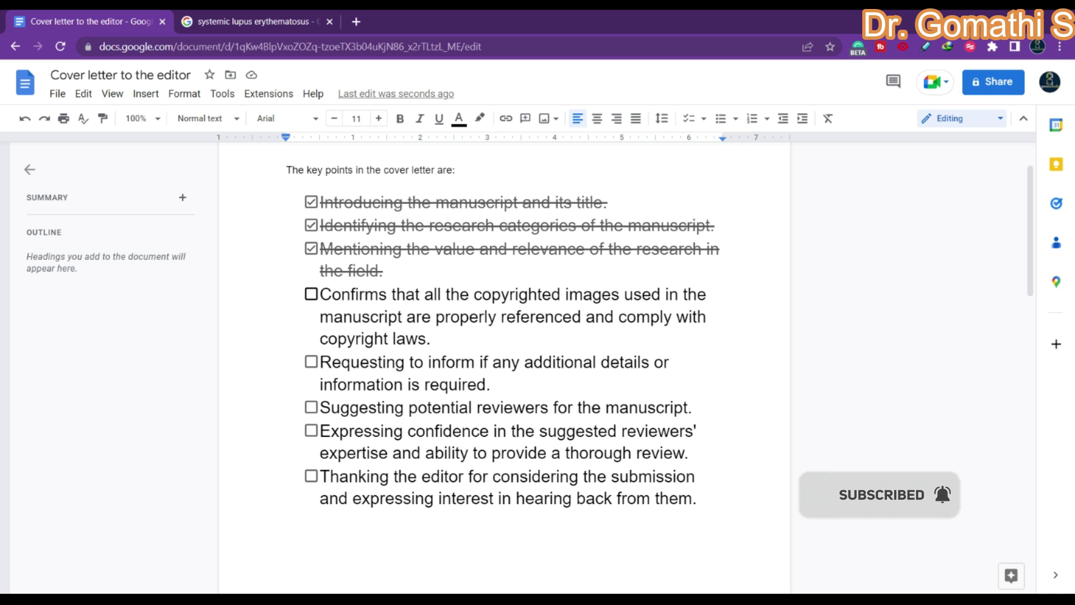
click(310, 294)
scroll(504, 336, down, 1)
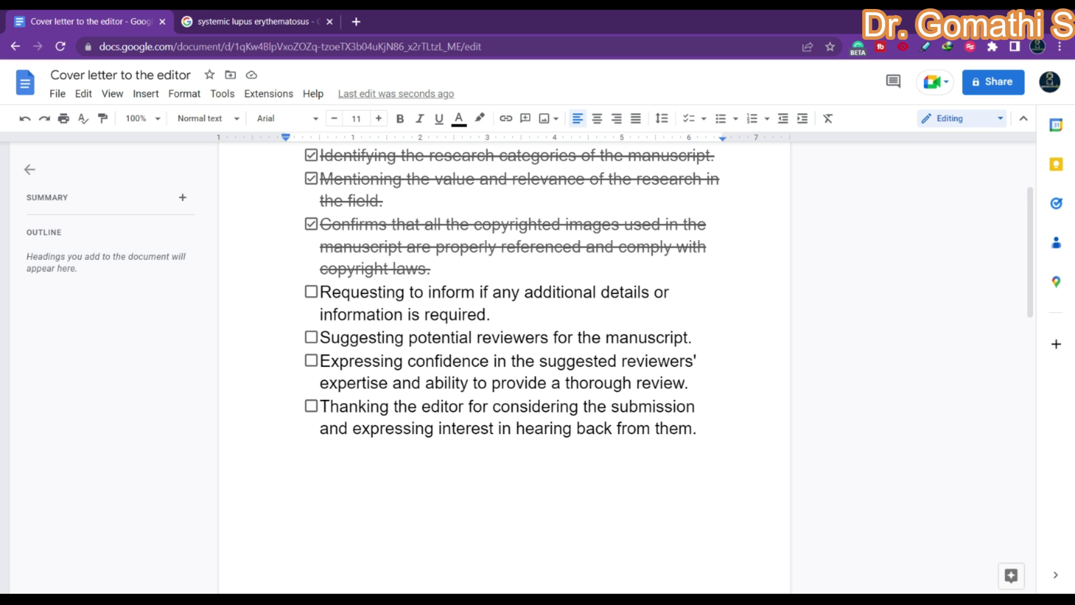
click(312, 292)
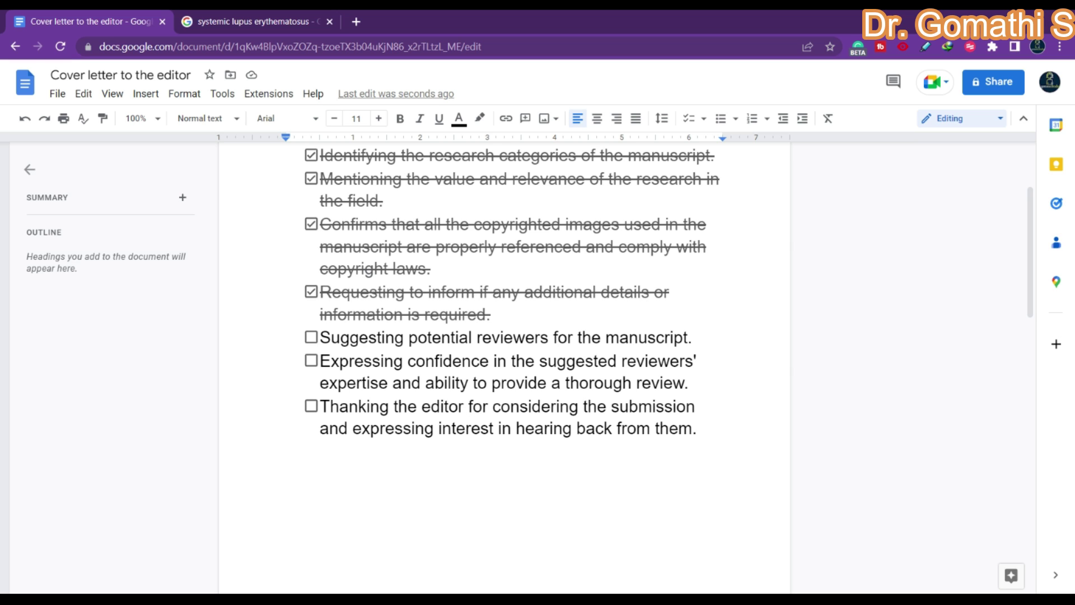
click(311, 337)
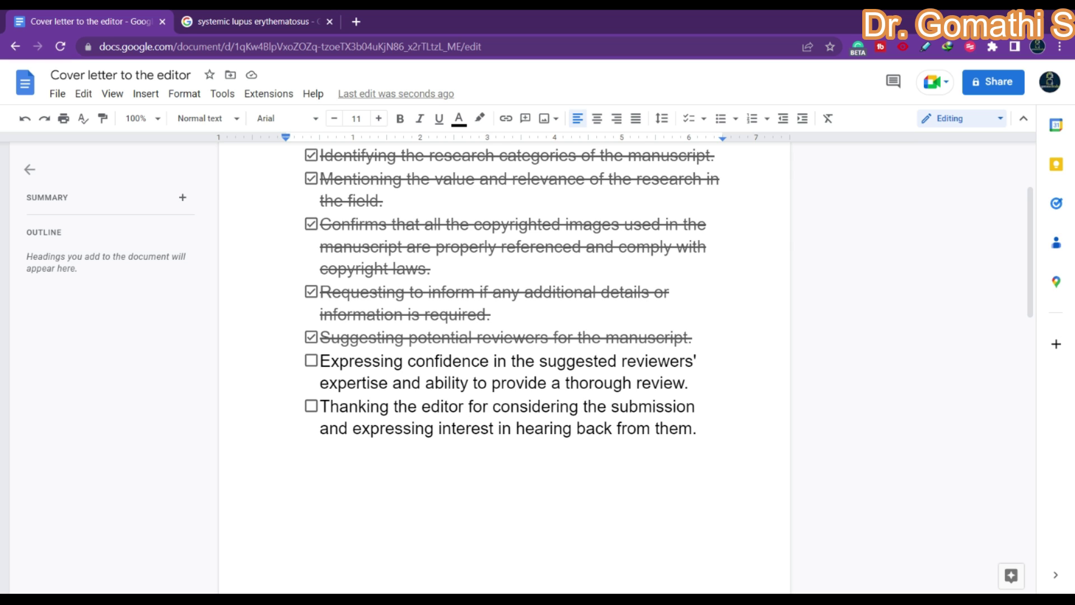
drag(495, 361, 645, 361)
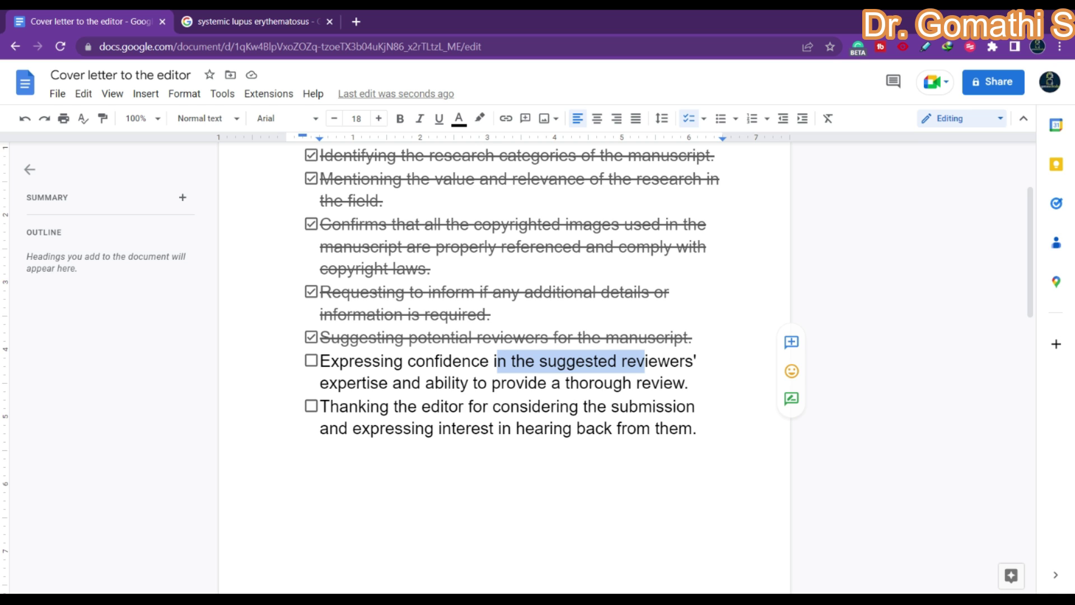
click(311, 360)
scroll(504, 291, down, 1)
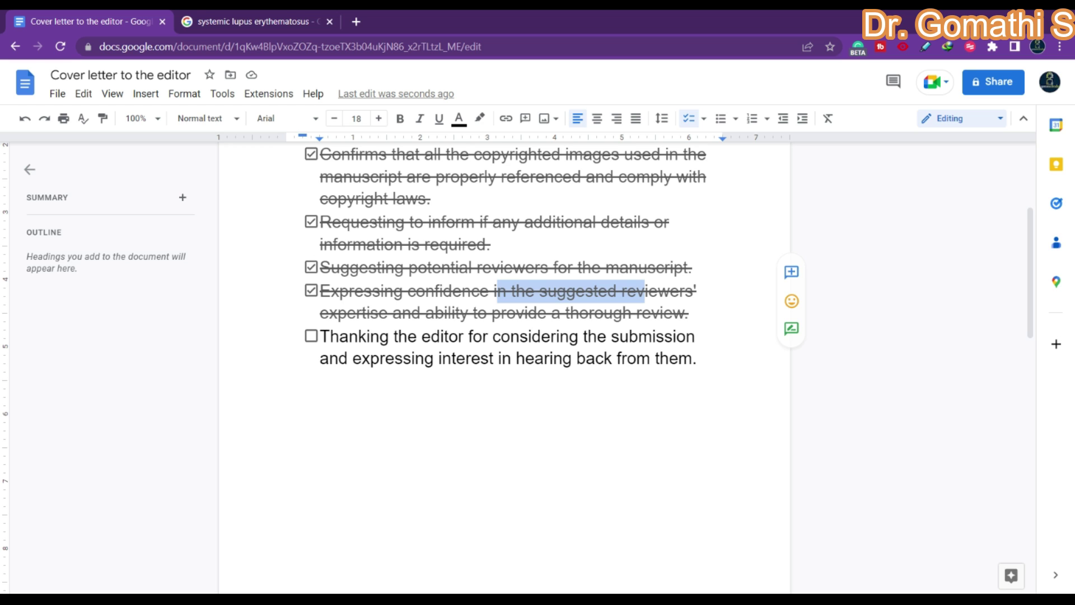
click(311, 336)
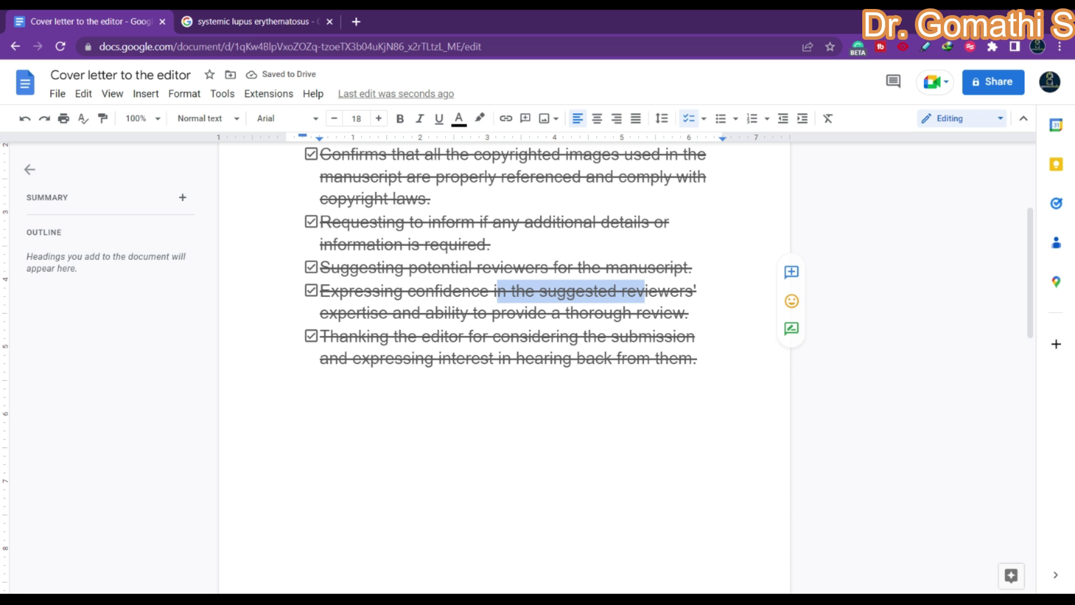
Untick all eight key points in the cover letter checklist.
scroll(310, 280, up, 4)
click(311, 272)
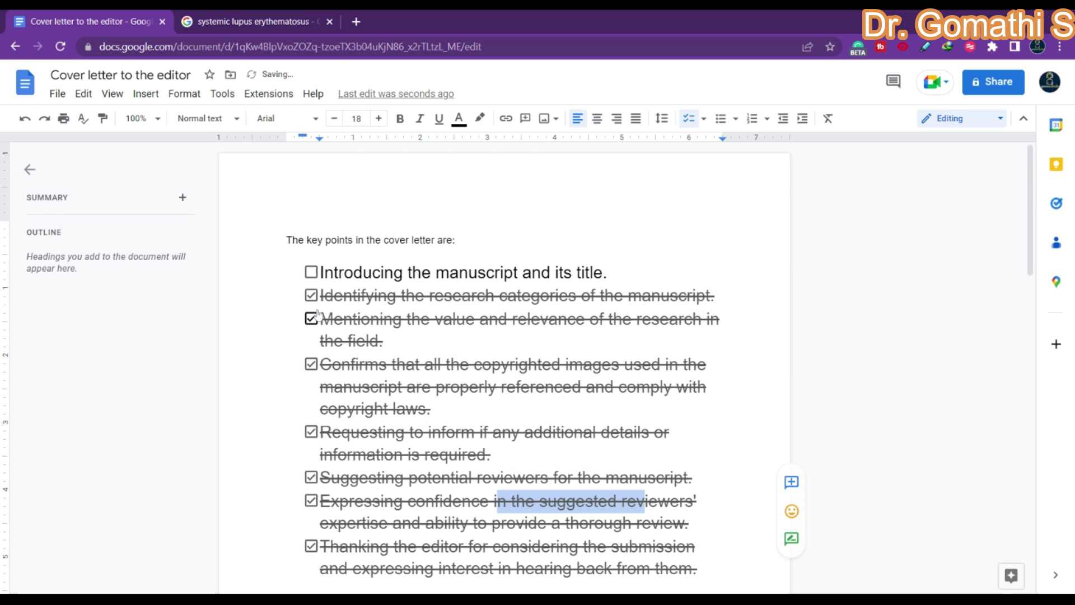
click(311, 295)
click(312, 318)
scroll(312, 313, down, 1)
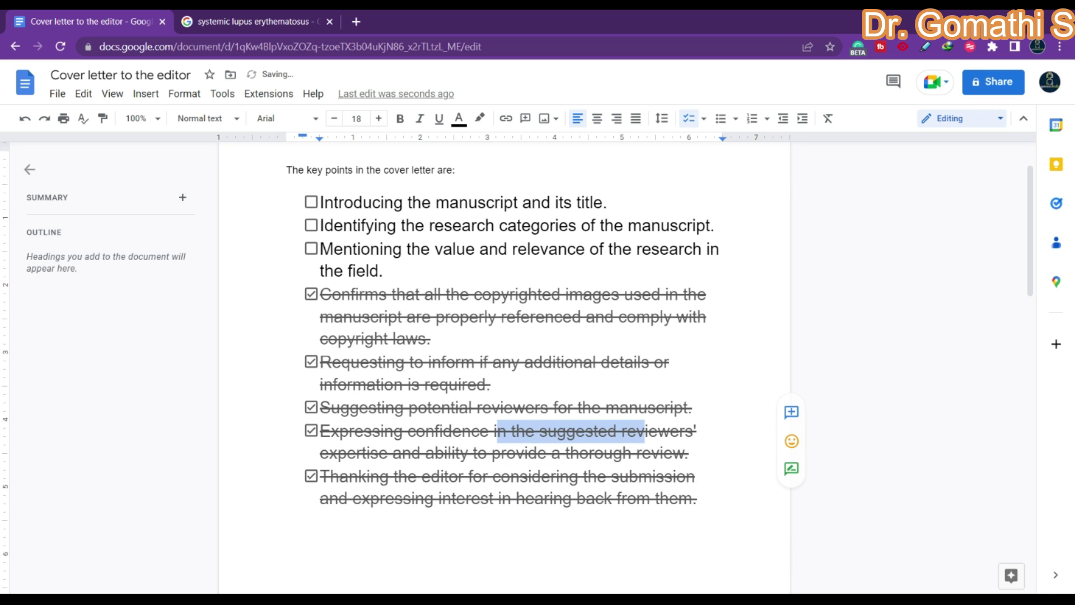
click(311, 295)
click(311, 361)
click(311, 407)
click(312, 431)
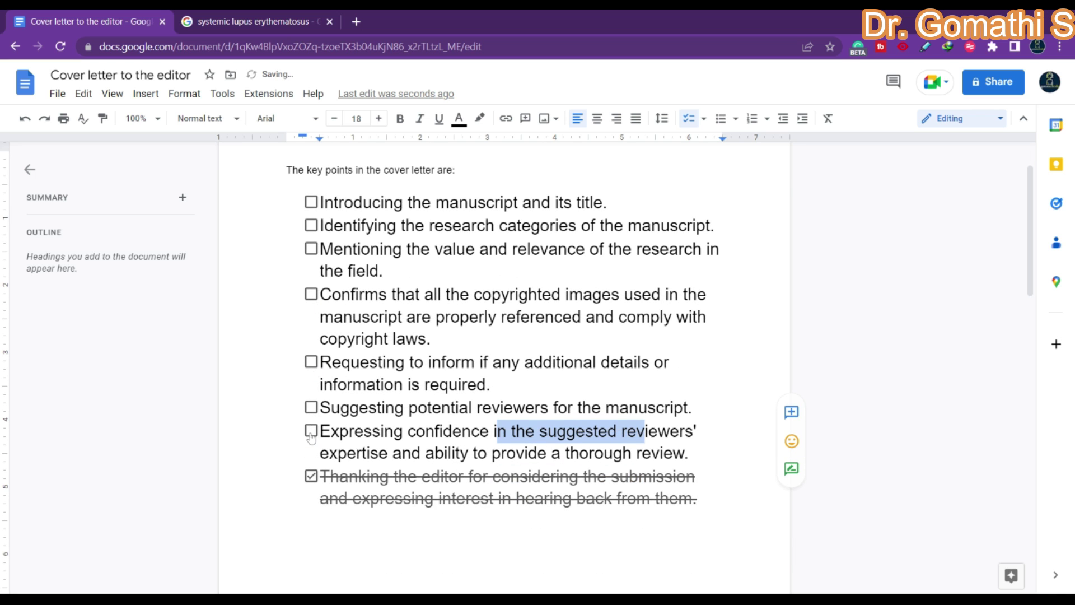
click(311, 476)
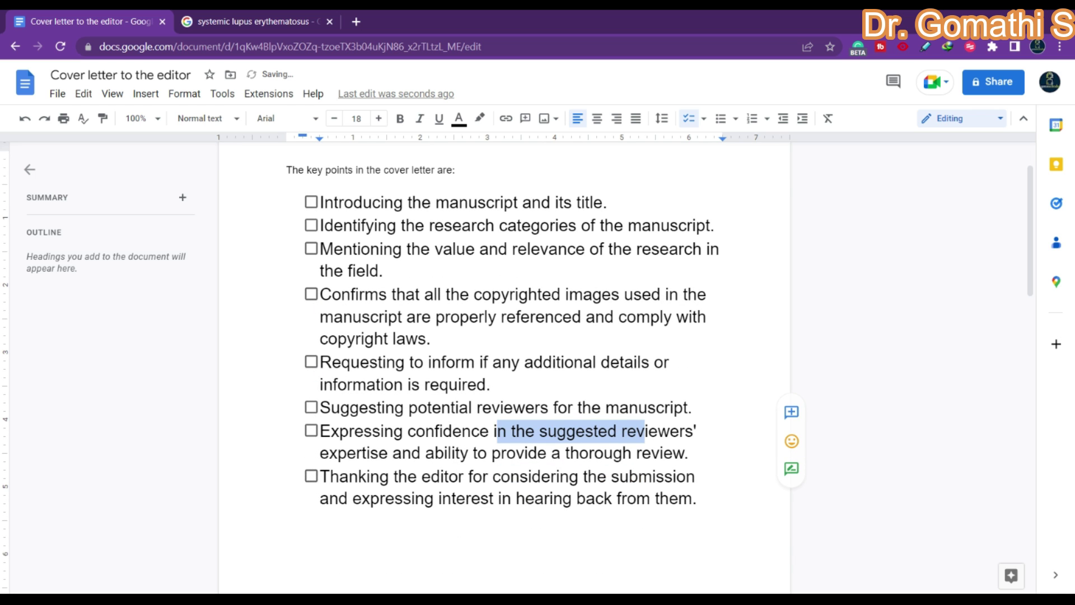
Examine the sample letter's greeting and opening paragraph against the checklist, highlighting the manuscript title and the words "esteemed journal".
scroll(504, 336, up, 1)
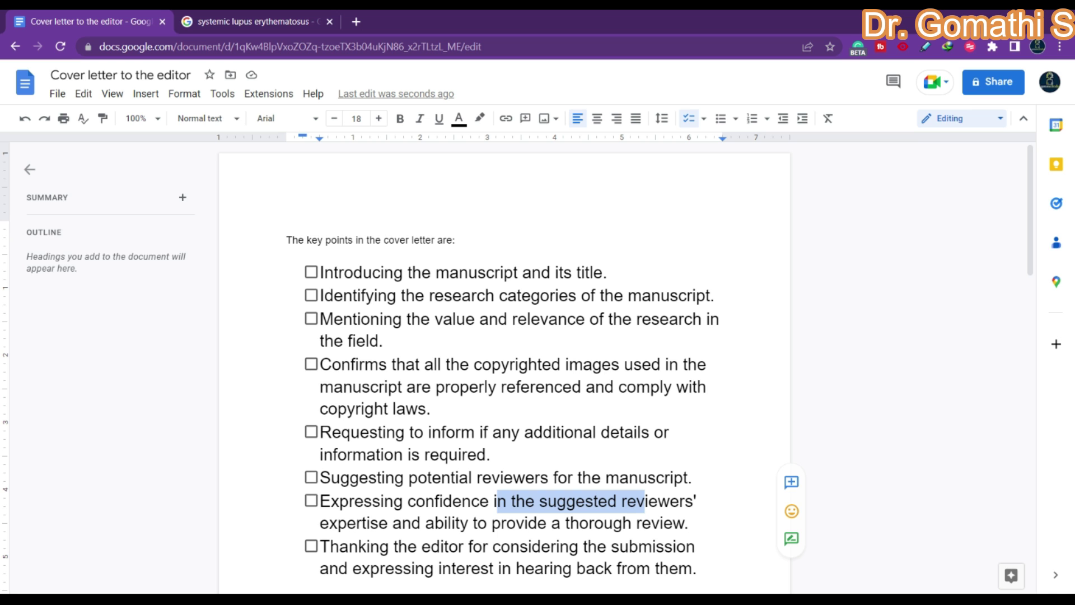
scroll(504, 364, down, 9)
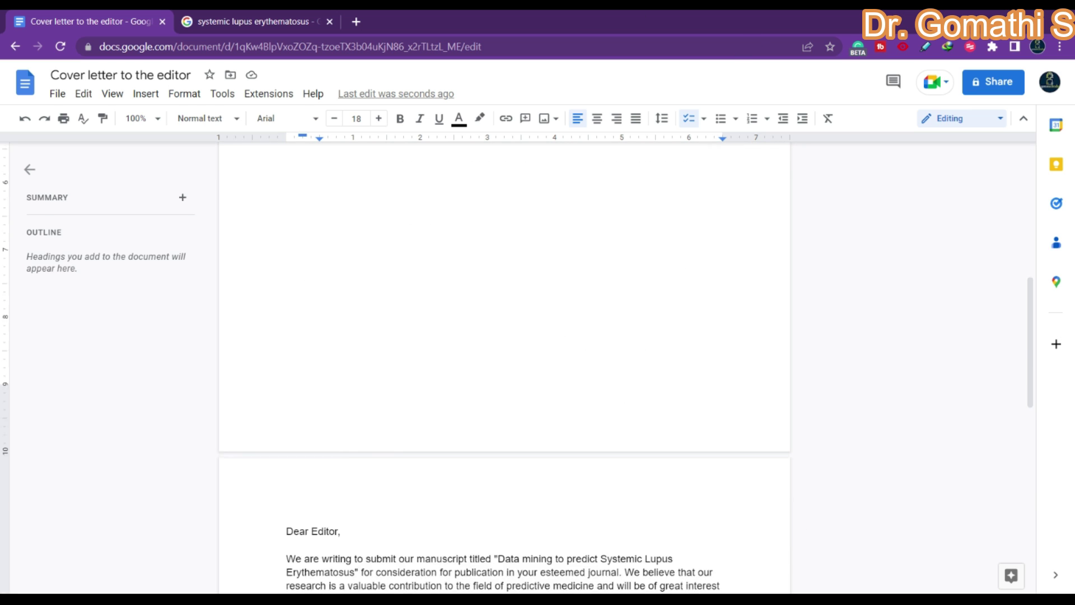
scroll(504, 364, down, 3)
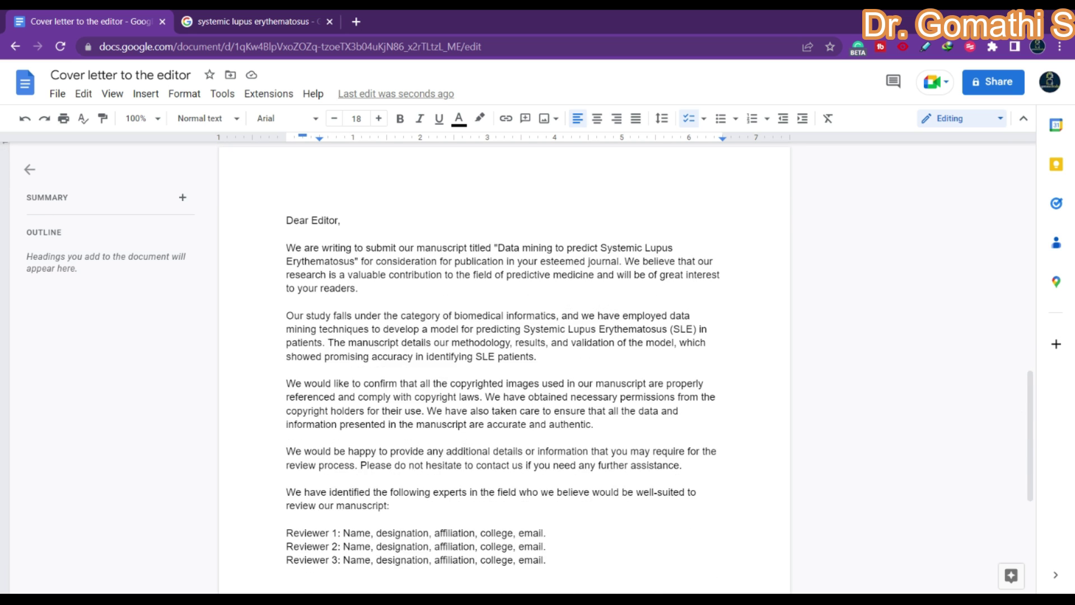
scroll(504, 364, up, 3)
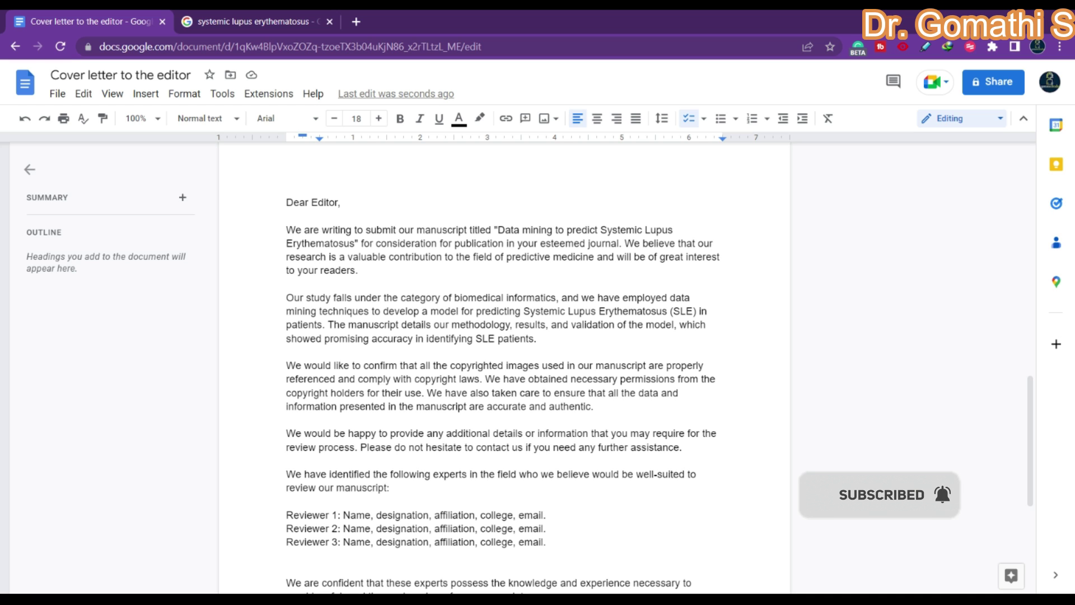
click(286, 202)
click(292, 216)
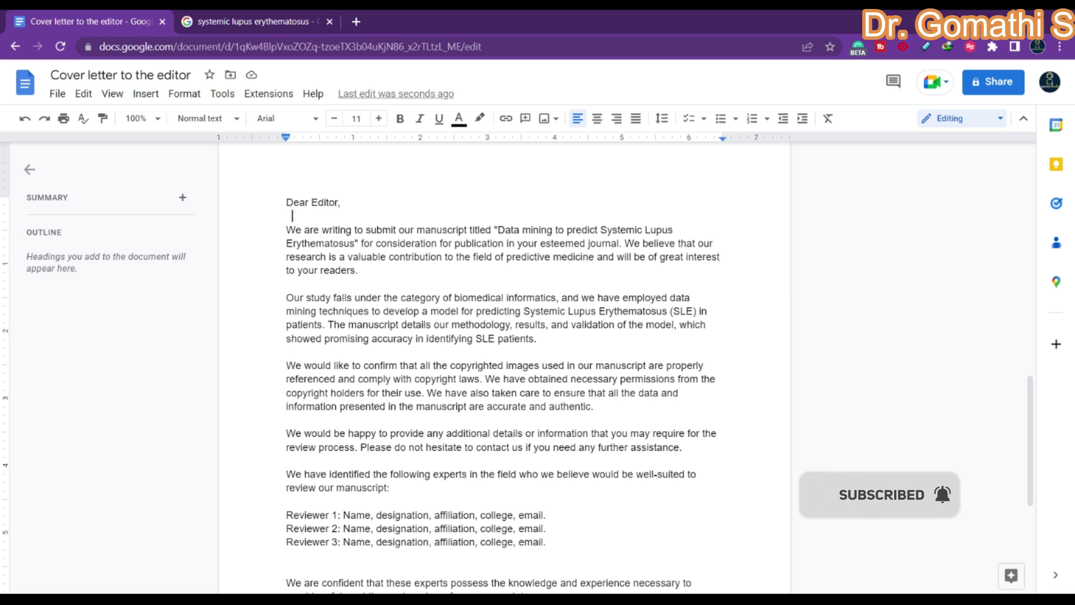
click(392, 230)
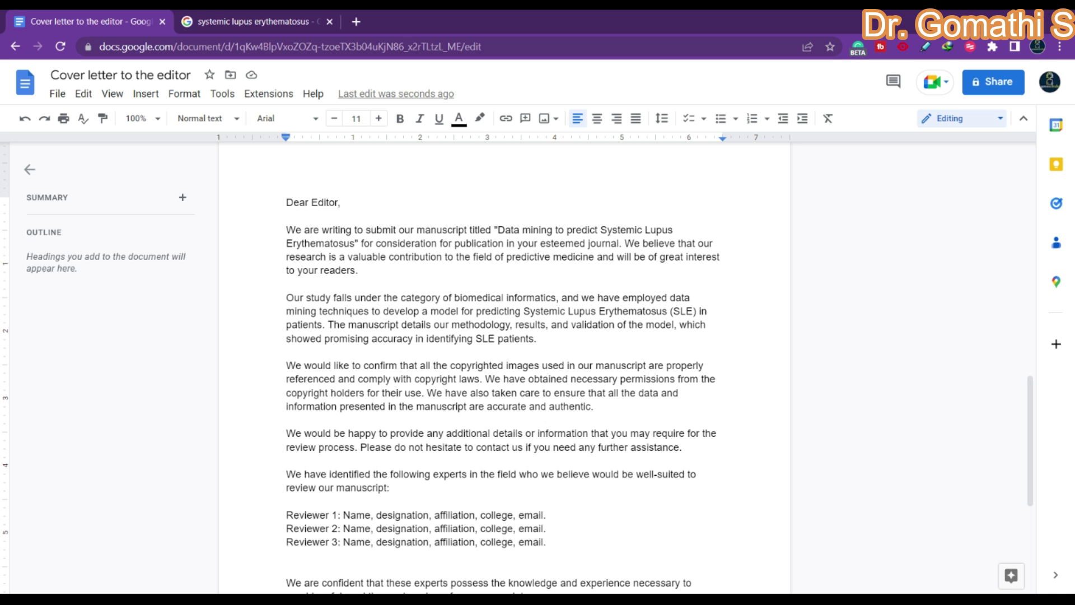
drag(497, 230, 651, 230)
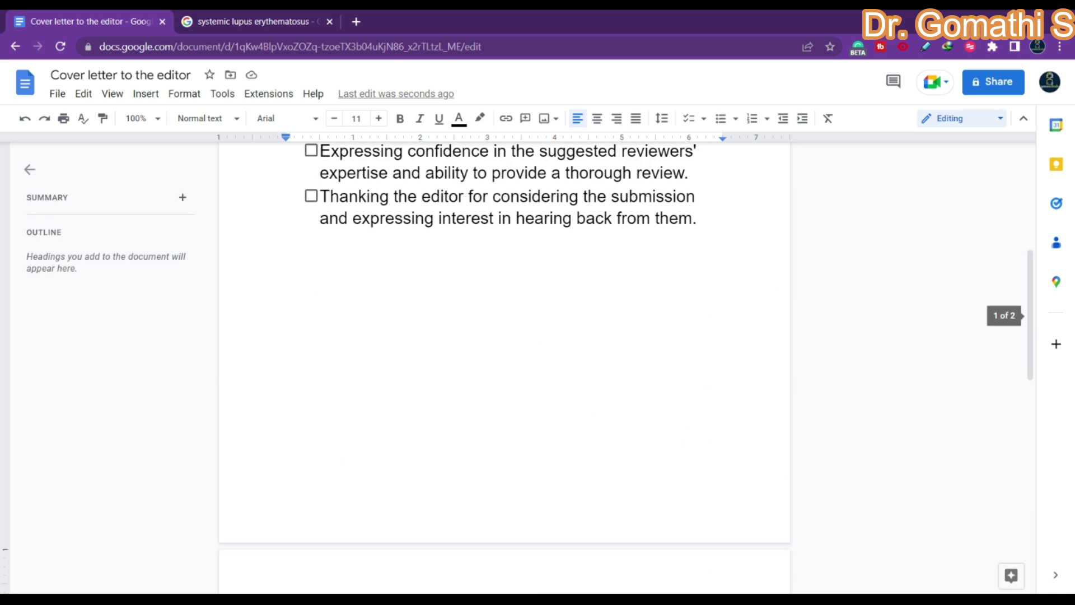
scroll(503, 364, up, 6)
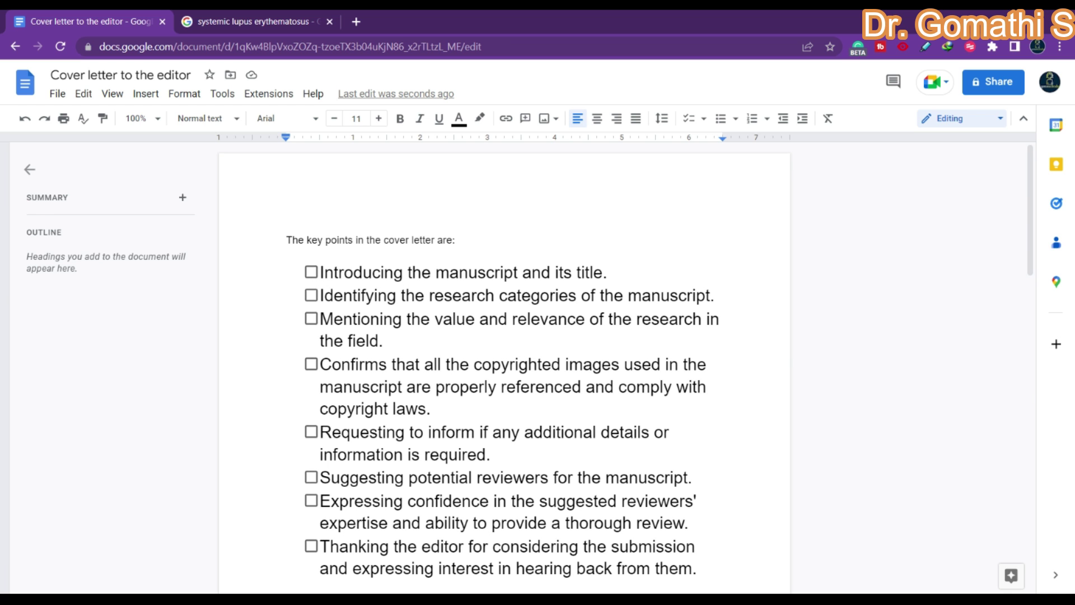
scroll(504, 364, down, 10)
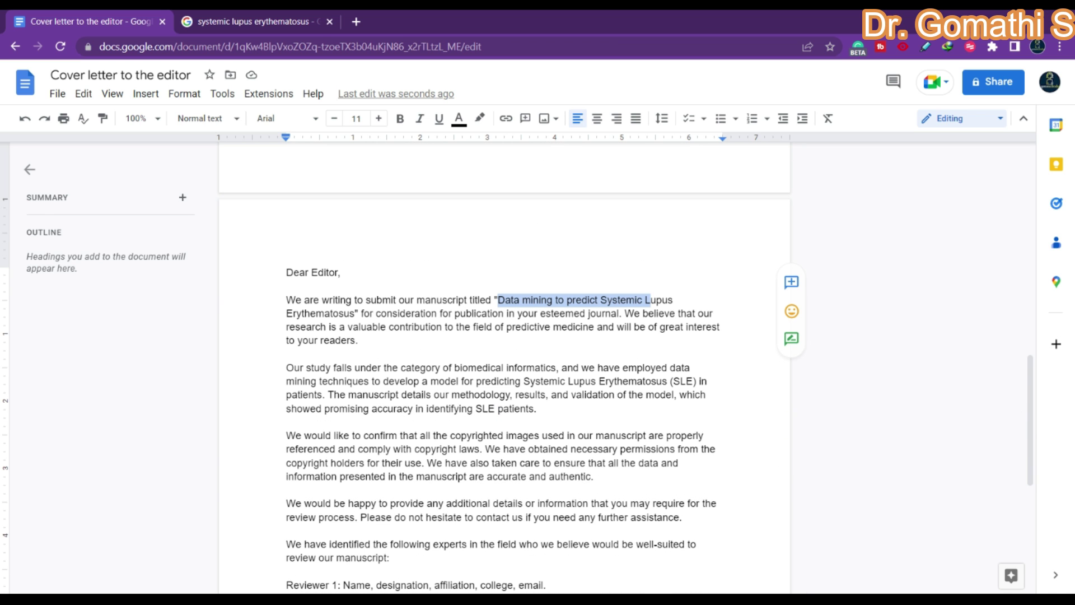
drag(546, 313, 602, 313)
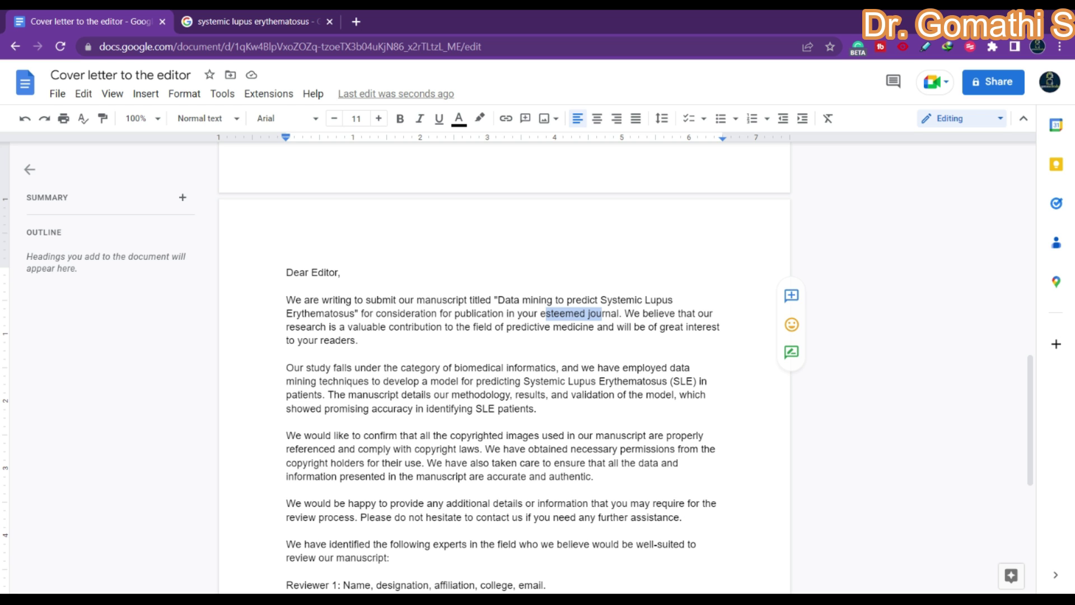
Highlight the sample letter's opening paragraph and the research categories point in the checklist to compare them.
drag(358, 341, 286, 299)
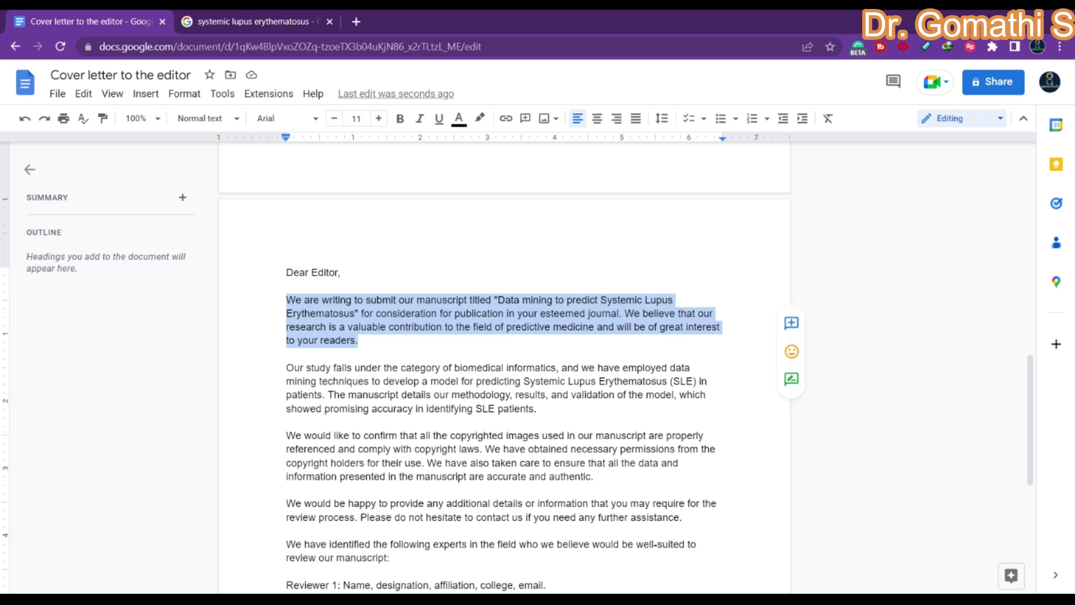
scroll(503, 364, down, 3)
scroll(504, 363, up, 1)
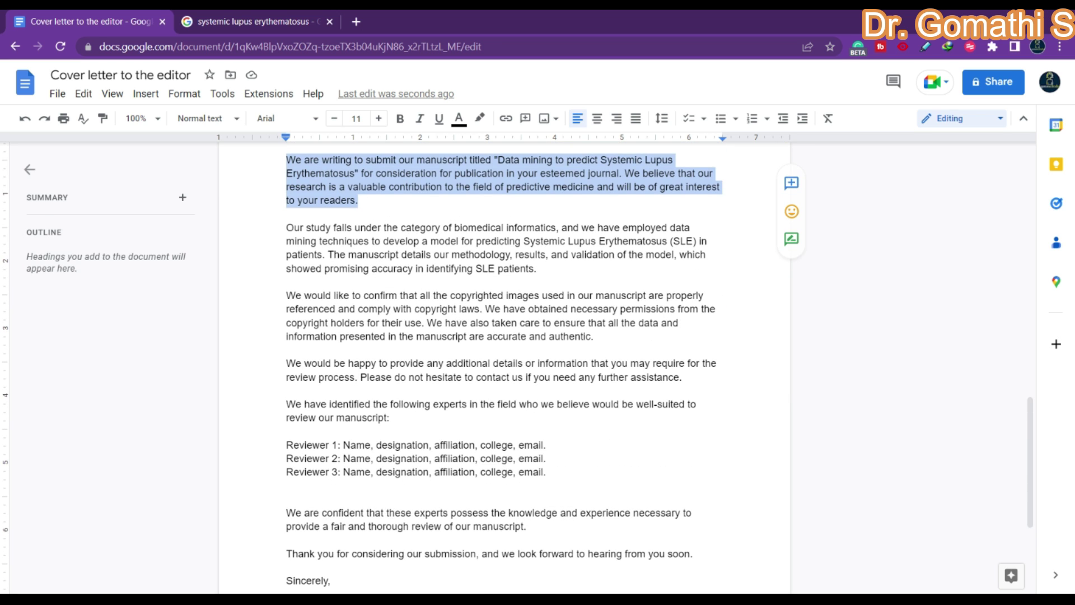
scroll(504, 364, up, 15)
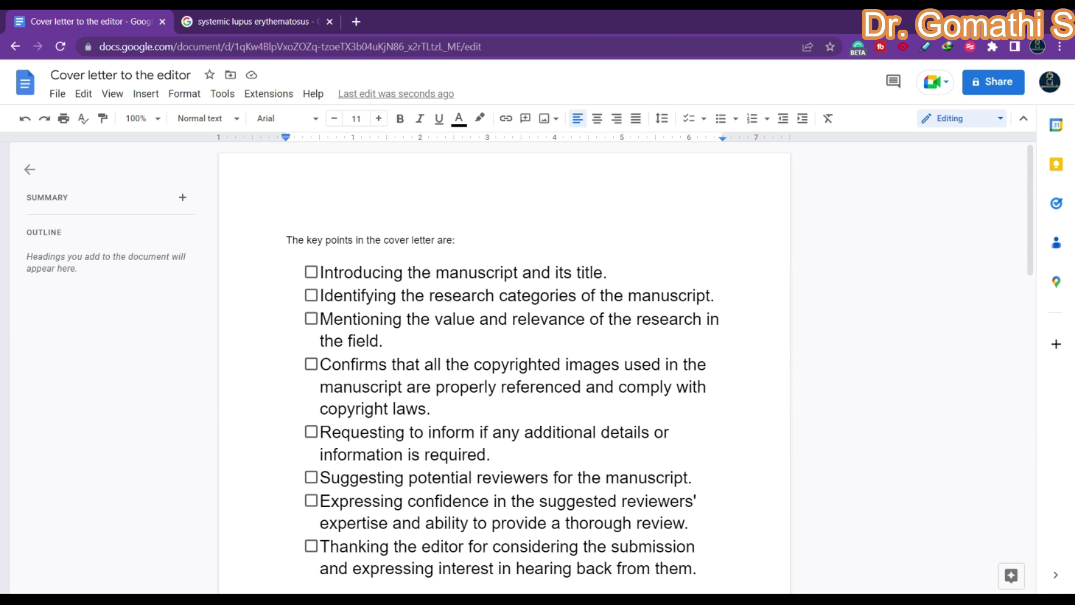
drag(519, 295, 591, 295)
scroll(591, 295, down, 15)
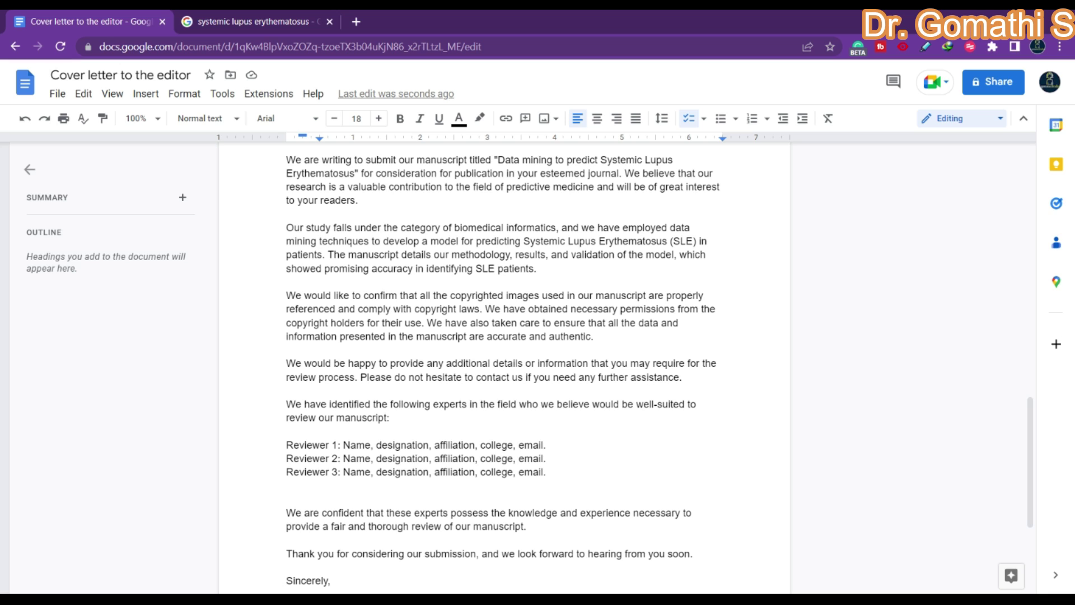
Examine the letter's second paragraph against the checklist, highlighting the informatics category, the data mining model sentence, the validation and the promising accuracy.
drag(495, 228, 556, 227)
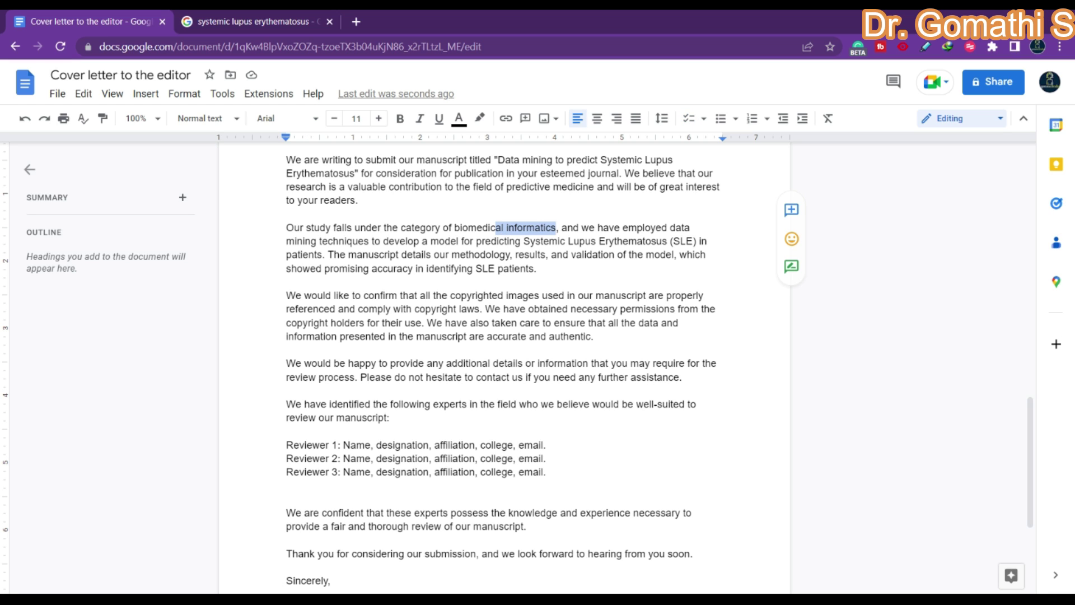
mouse_move(286, 241)
mouse_down()
mouse_move(700, 240)
mouse_move(400, 240)
mouse_move(295, 255)
mouse_up()
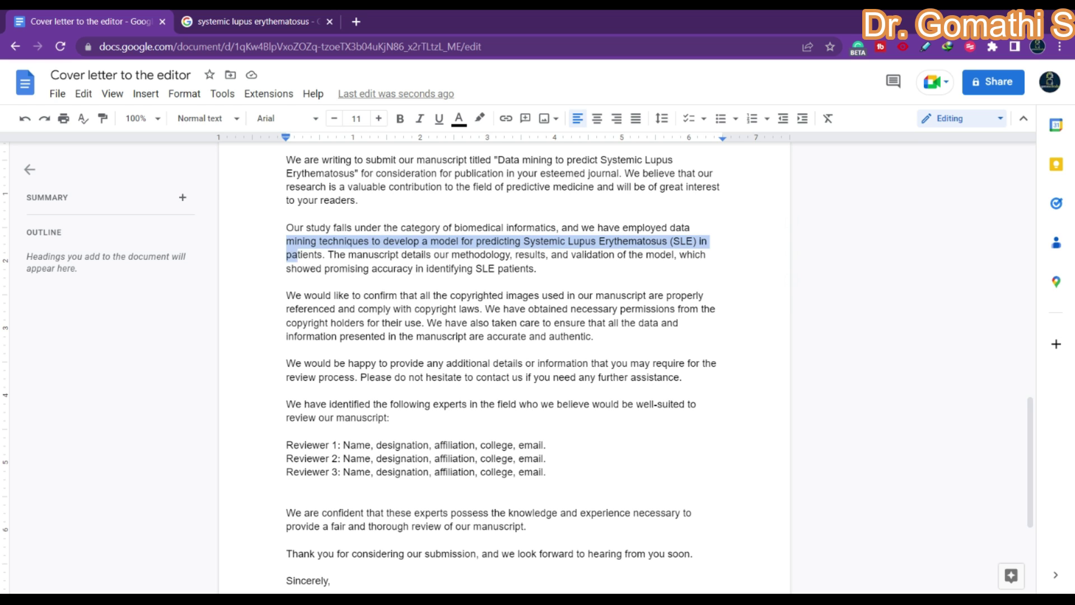
click(350, 255)
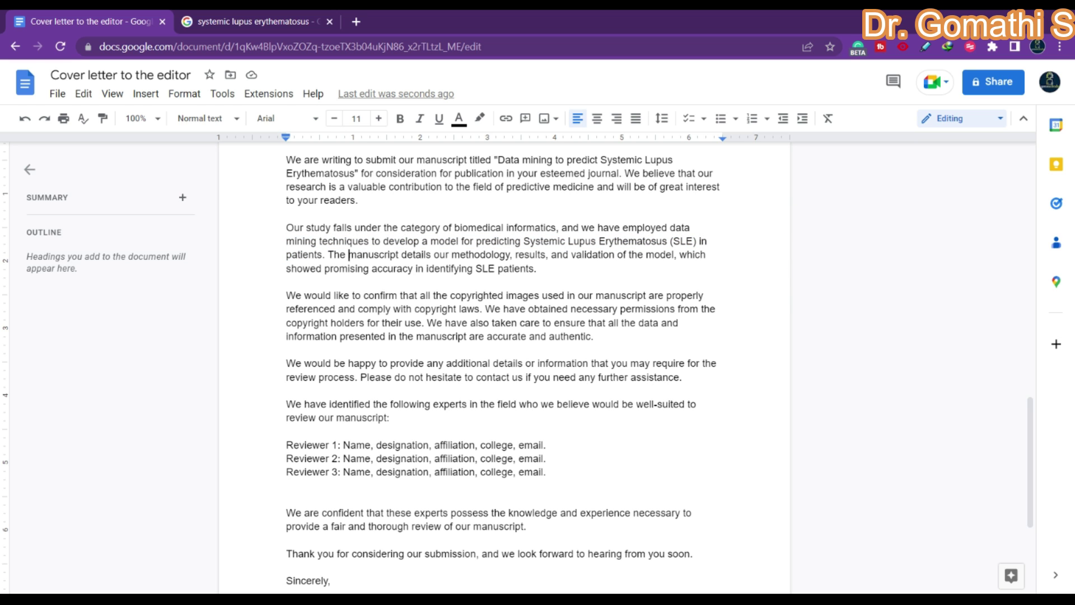
drag(517, 255, 677, 255)
drag(310, 268, 542, 269)
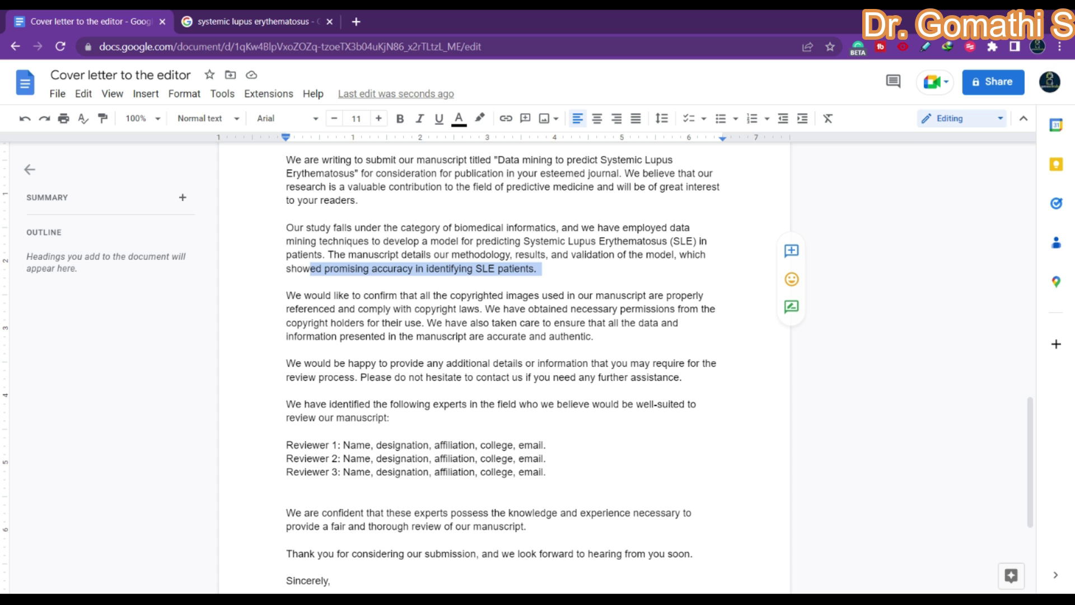
scroll(504, 364, up, 15)
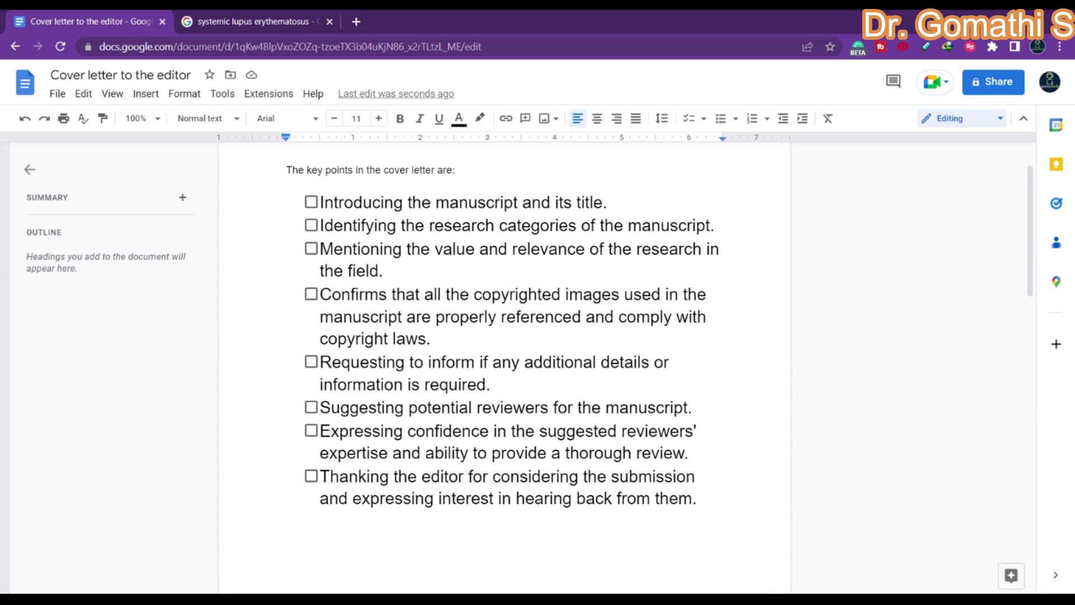
scroll(504, 364, down, 15)
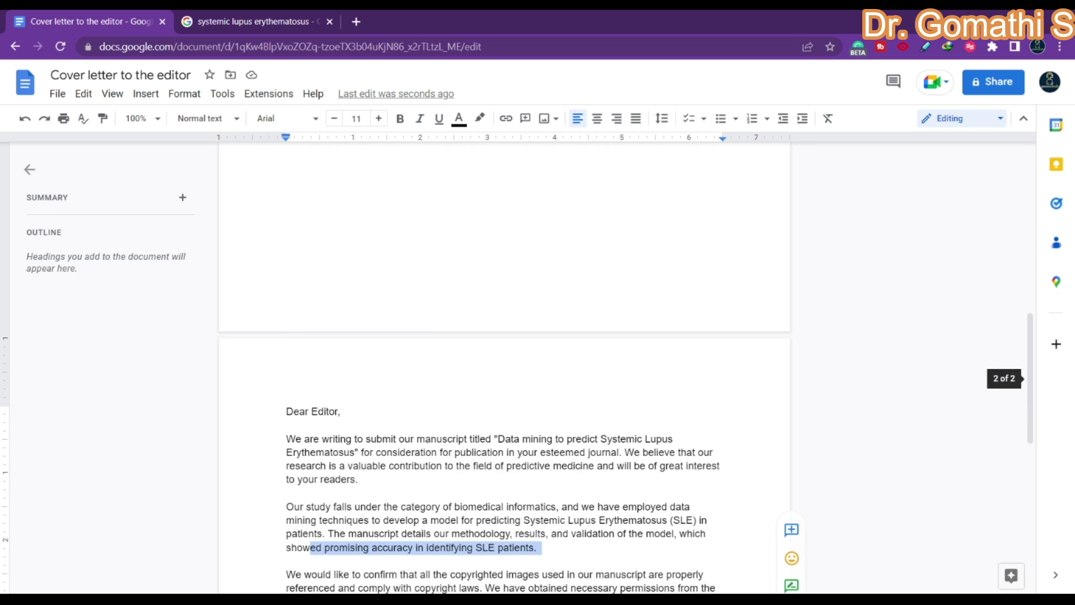
scroll(504, 364, up, 5)
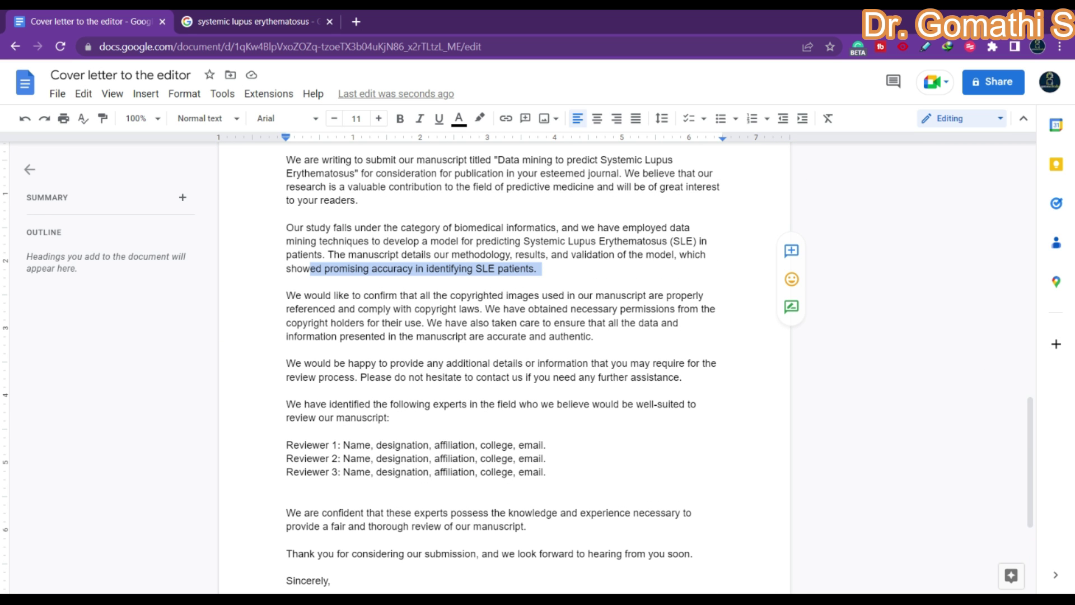
Tick off the research categories and value and relevance key points, and highlight the letter's whole second paragraph.
scroll(504, 364, up, 10)
click(311, 294)
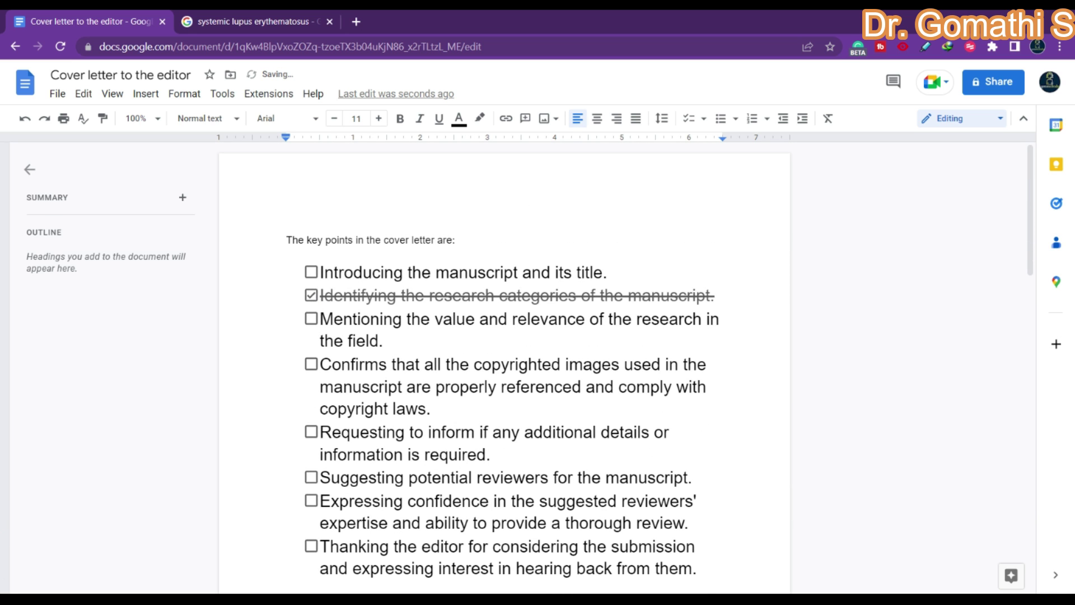
click(311, 318)
scroll(504, 364, down, 10)
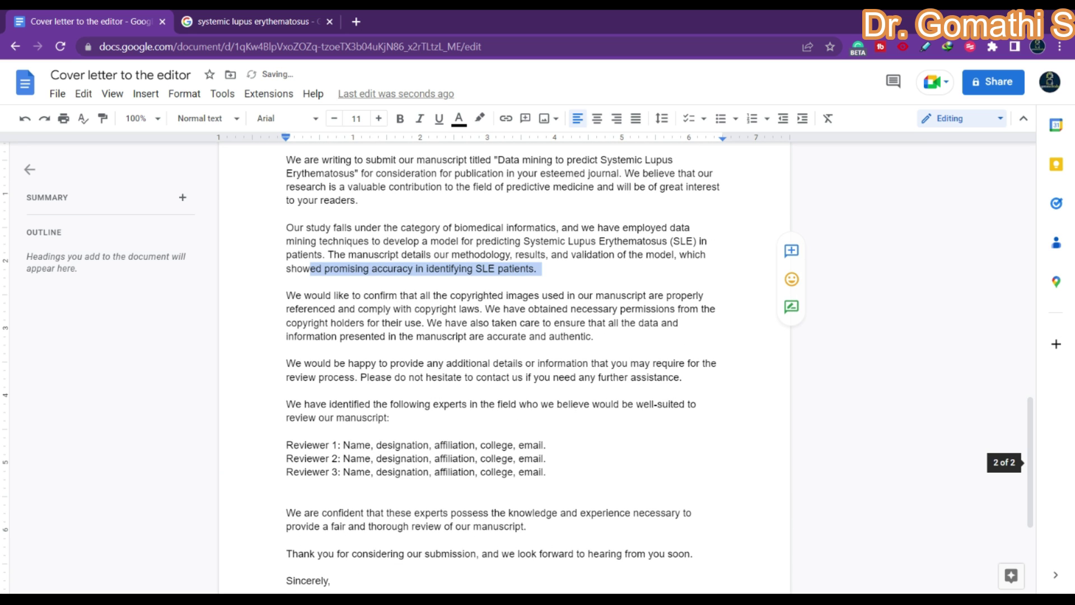
scroll(504, 364, up, 2)
drag(287, 297, 541, 338)
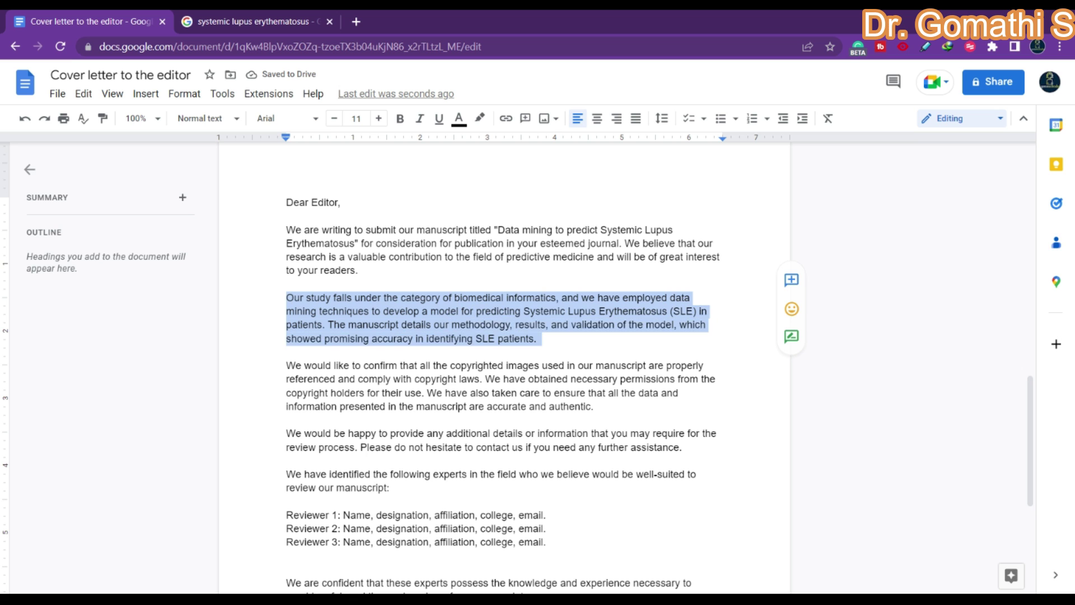
Untick the research categories and value and relevance key points, and return to the sample letter.
scroll(504, 364, up, 8)
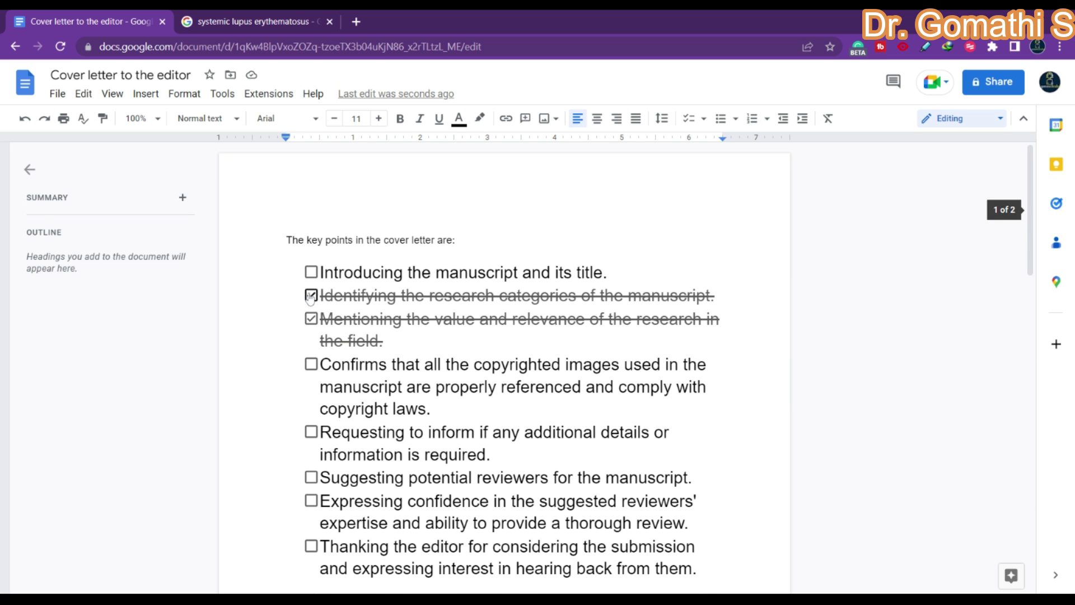
click(311, 295)
click(311, 318)
scroll(311, 325, down, 10)
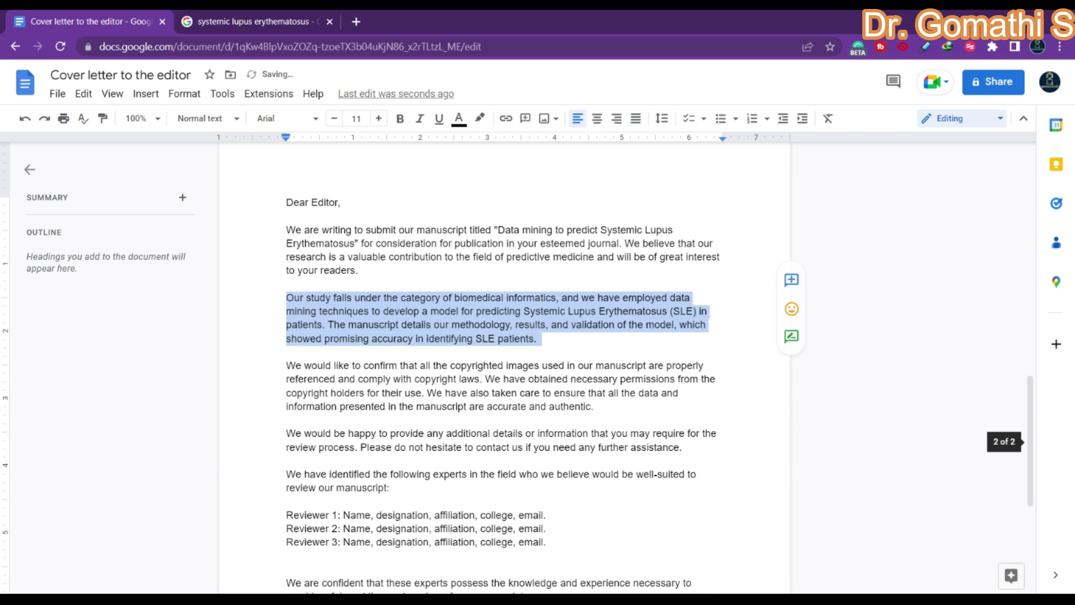
scroll(452, 302, down, 1)
Examine the letter's third paragraph, highlighting the copyrighted images confirmation, the copyright permissions, and the accuracy and authenticity of the data.
click(453, 266)
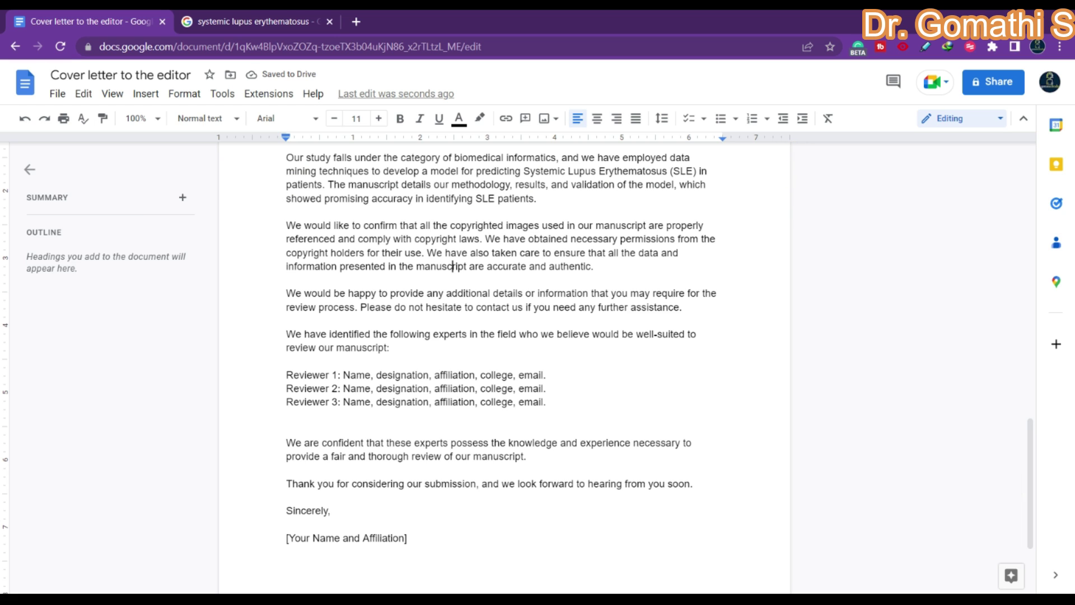
drag(335, 226, 703, 226)
drag(401, 239, 460, 239)
drag(498, 225, 700, 239)
drag(319, 253, 404, 239)
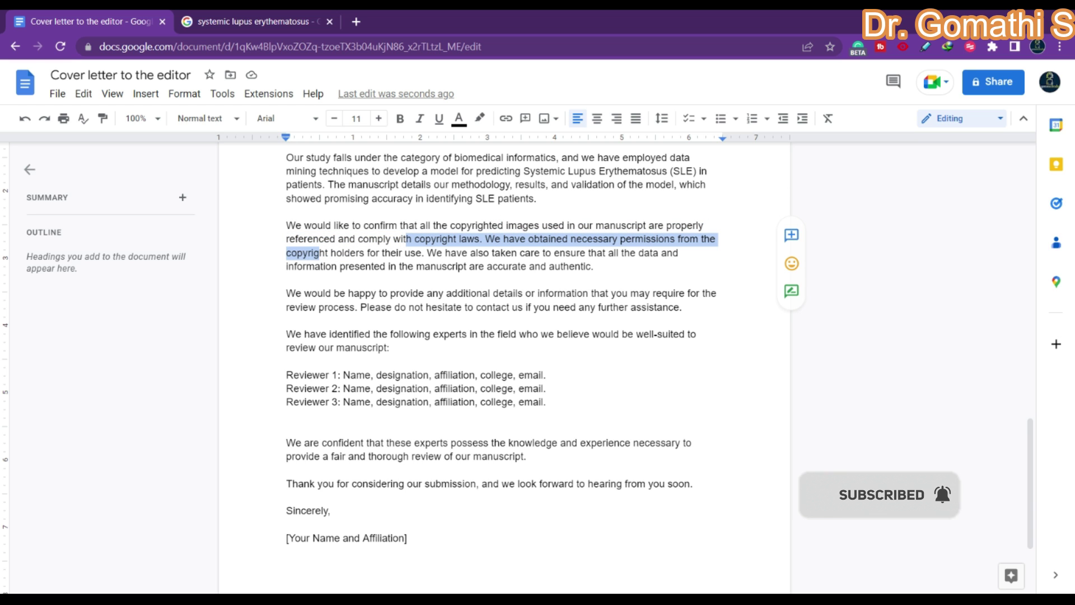
drag(540, 253, 666, 252)
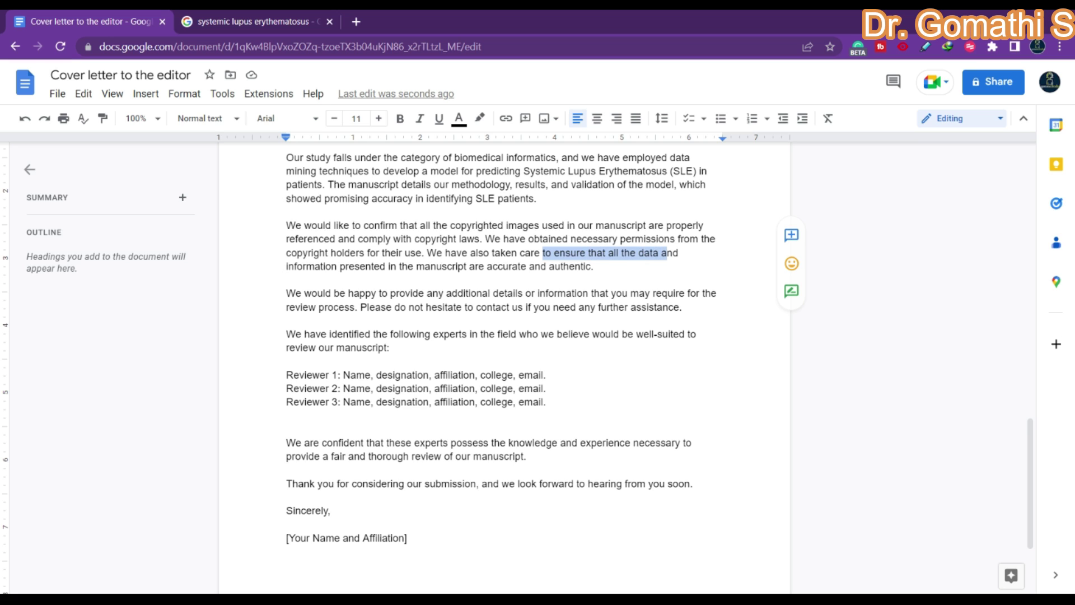
click(294, 266)
drag(294, 266, 289, 279)
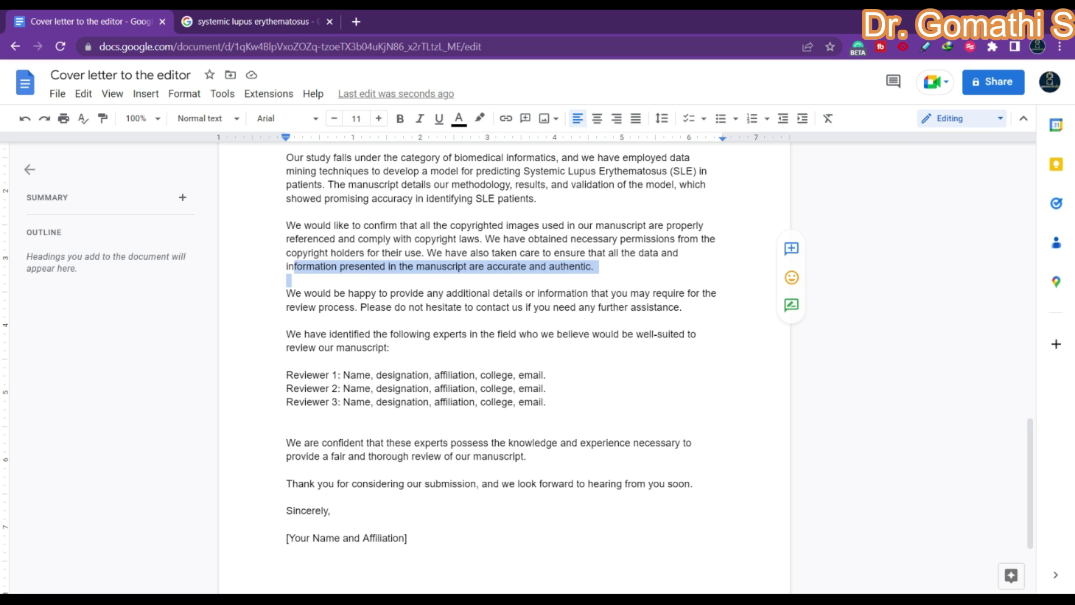
Look over the rest of the sample letter down to the signature and return to the key points checklist.
click(288, 361)
scroll(504, 352, down, 1)
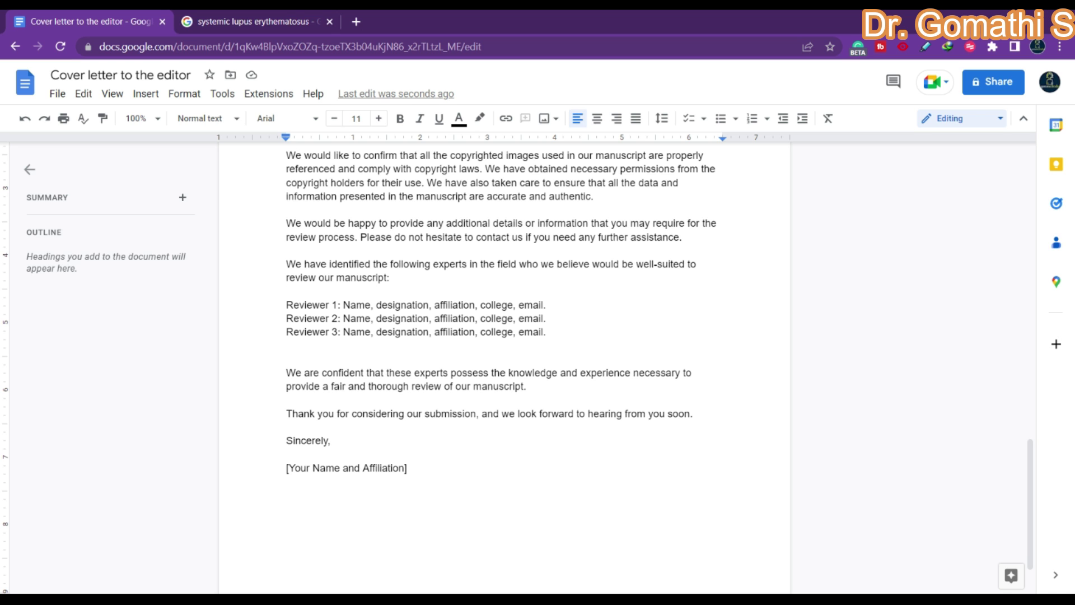
scroll(504, 364, up, 15)
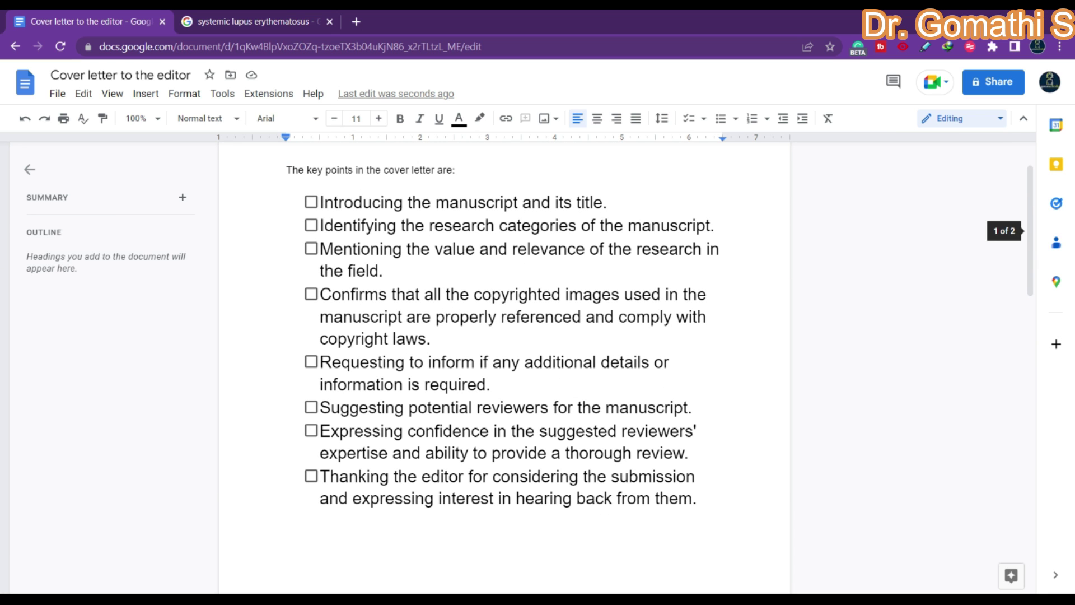